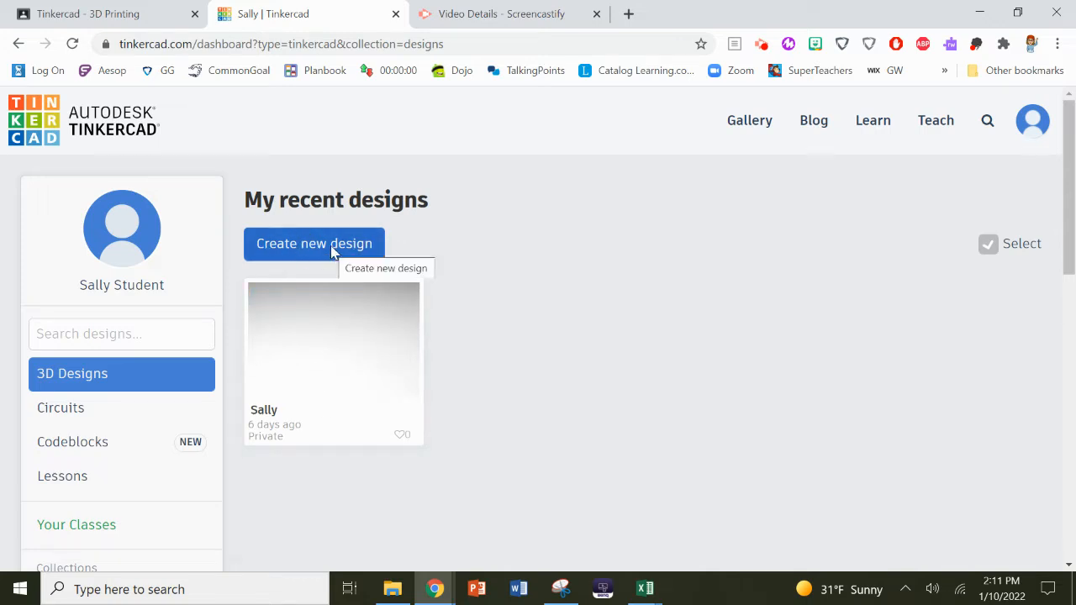
- Open the saved design from My recent designs in the 3D editor with Tinker this
{"action": "left_click", "coordinate": [321, 352]}
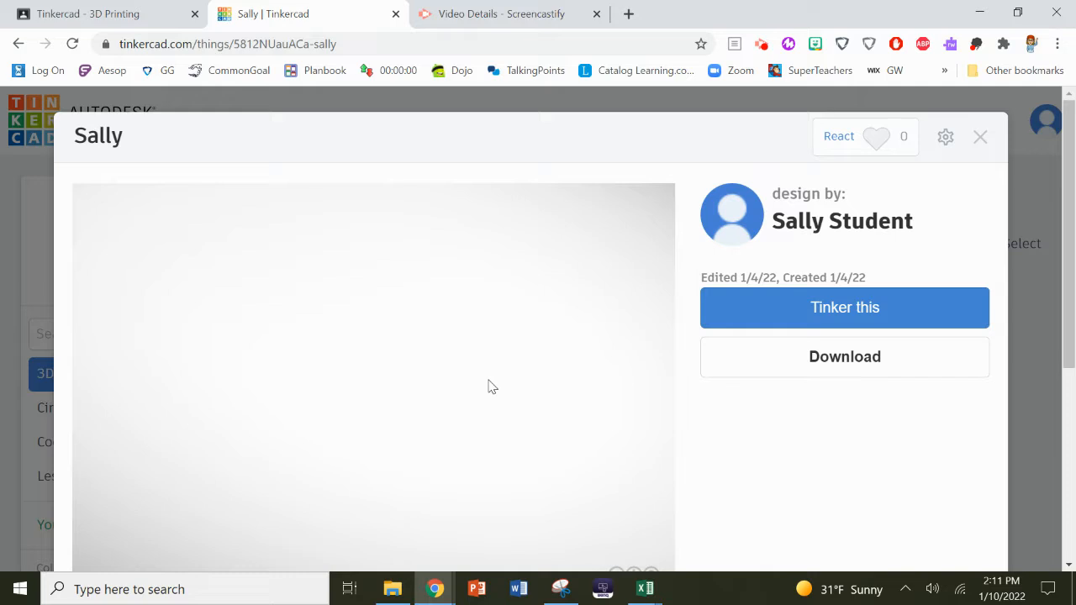
{"action": "left_click", "coordinate": [818, 313]}
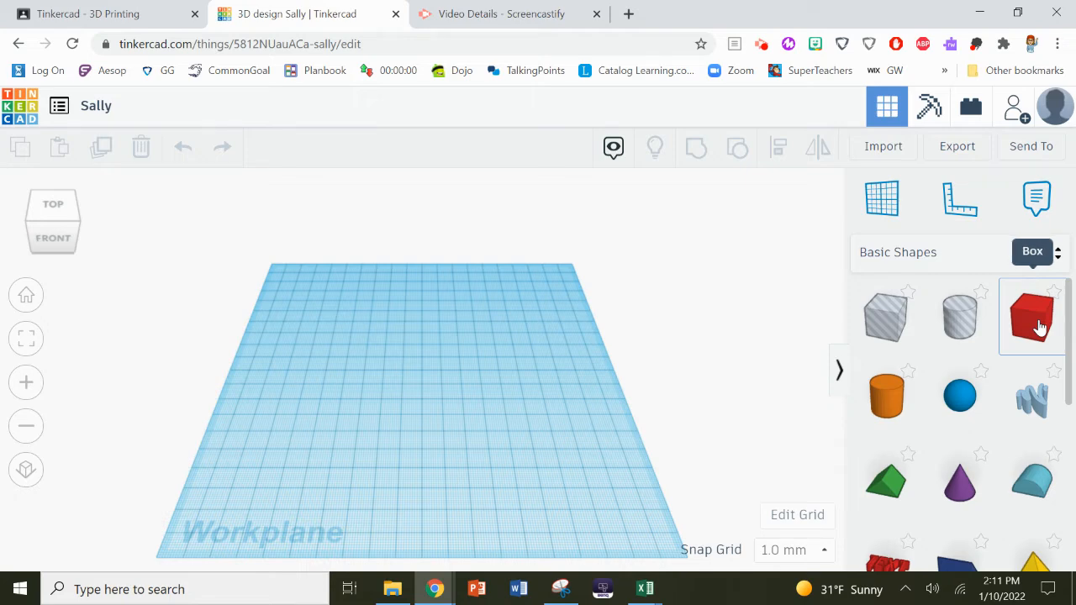
- Drag a red 20 × 20 × 20 box from Basic Shapes onto the workplane
{"action": "left_click_drag", "start_coordinate": [1041, 327], "coordinate": [384, 389]}
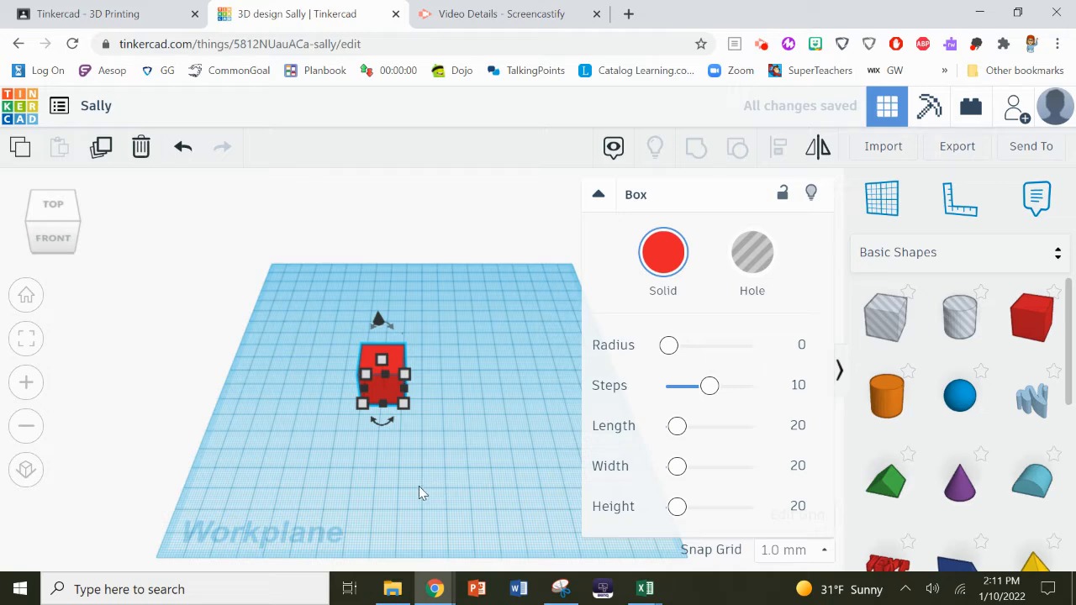
{"action": "right_click_drag", "start_coordinate": [396, 511], "coordinate": [402, 487]}
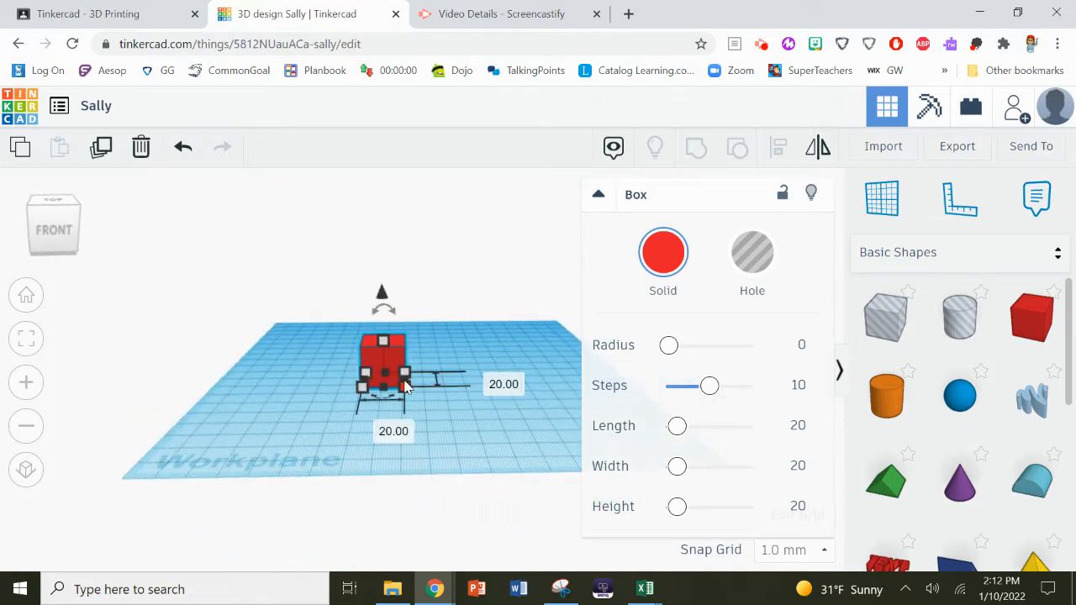
{"action": "left_click", "coordinate": [498, 422]}
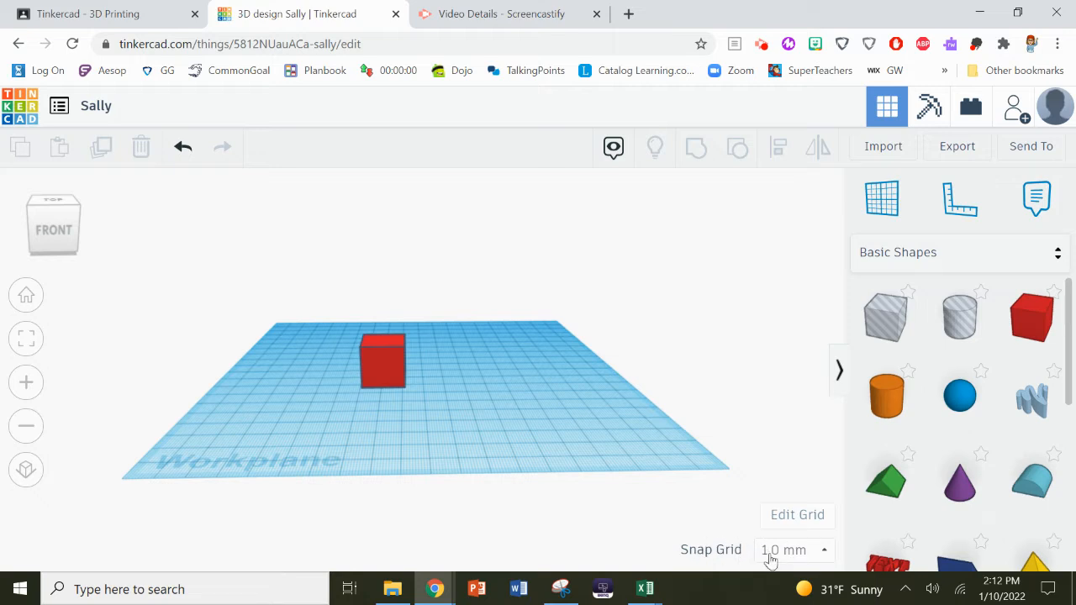
{"action": "left_click", "coordinate": [795, 552]}
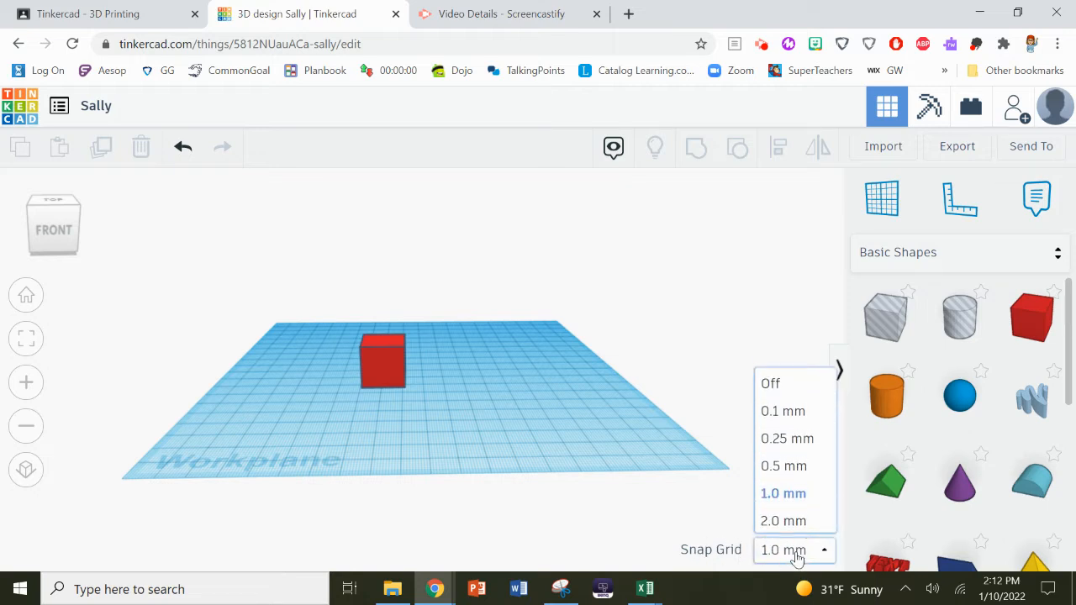
- Nudge the red box slightly right, switching snap grid between 0.1 mm and 1.0 mm
{"action": "left_click", "coordinate": [782, 408]}
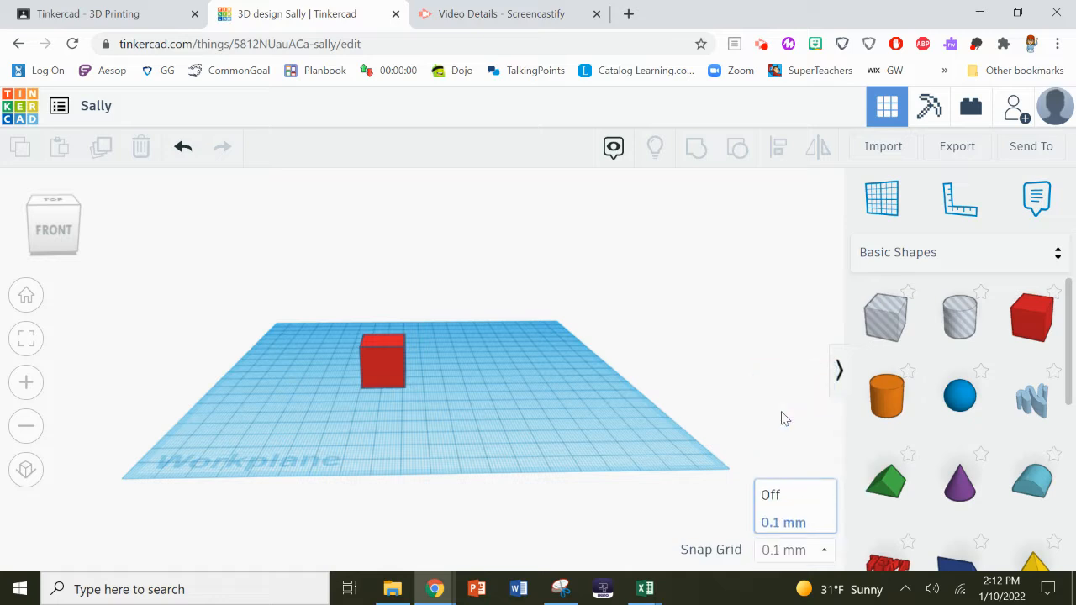
{"action": "right_click_drag", "start_coordinate": [531, 404], "coordinate": [531, 446]}
{"action": "left_click_drag", "start_coordinate": [385, 386], "coordinate": [407, 386]}
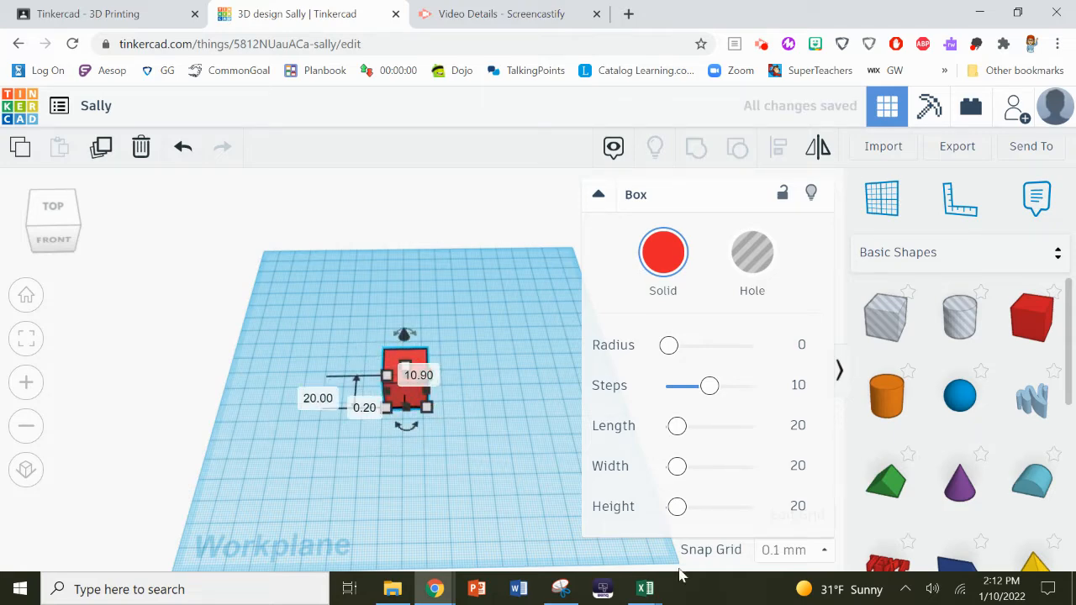
{"action": "left_click", "coordinate": [795, 550]}
{"action": "left_click", "coordinate": [798, 491]}
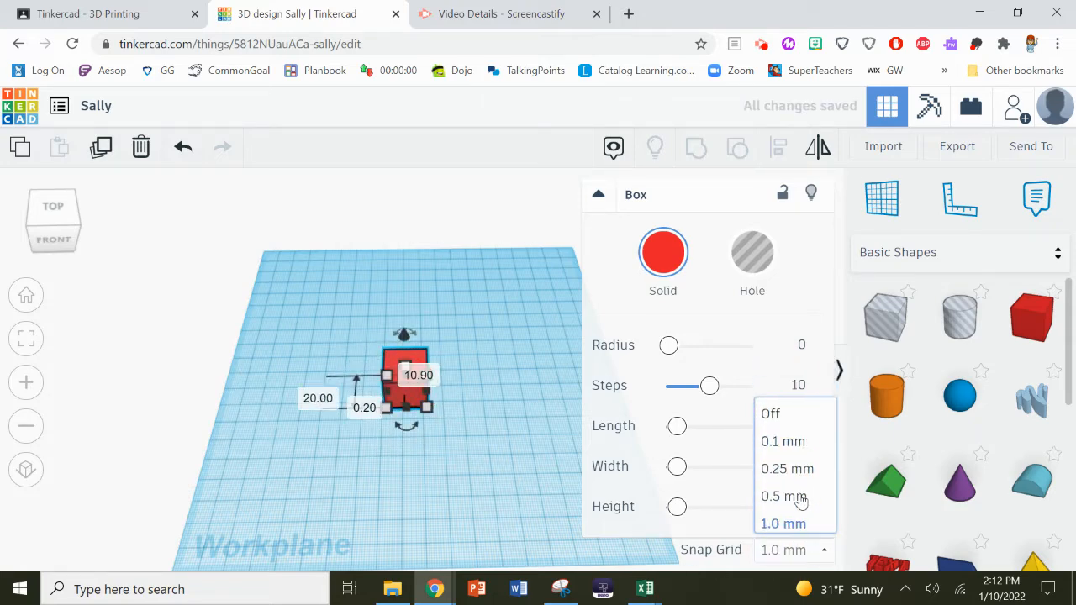
{"action": "mouse_move", "coordinate": [401, 390]}
{"action": "left_mouse_down"}
{"action": "mouse_move", "coordinate": [445, 390]}
{"action": "mouse_move", "coordinate": [459, 373]}
{"action": "mouse_move", "coordinate": [442, 359]}
{"action": "mouse_move", "coordinate": [411, 373]}
{"action": "left_mouse_up"}
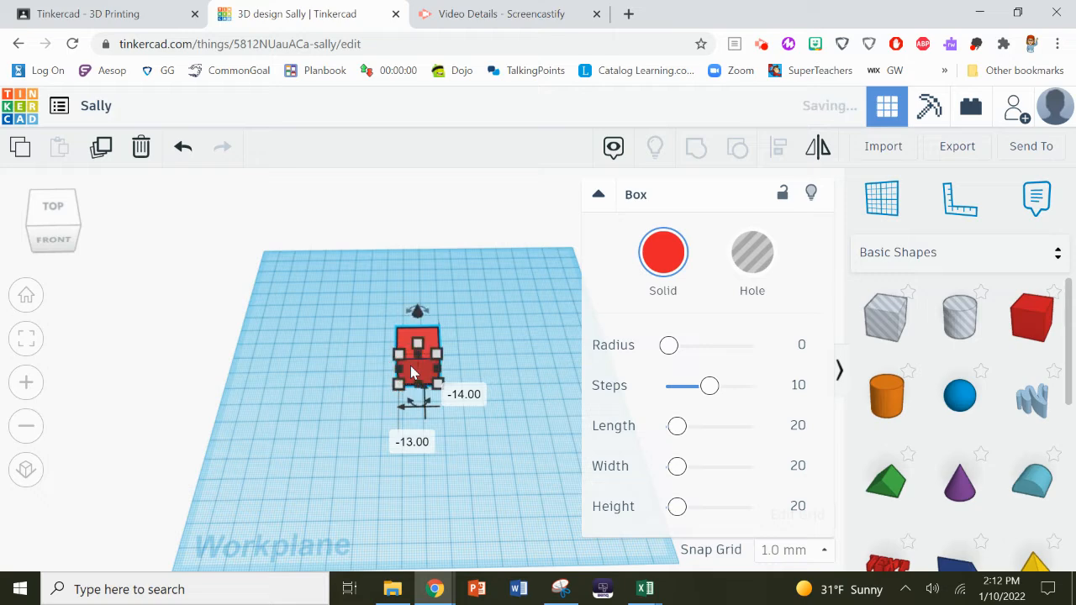
- Set snap grid to 0.1 mm and roughly resize and reposition the box by dragging
{"action": "left_click", "coordinate": [784, 550]}
{"action": "left_click", "coordinate": [788, 410]}
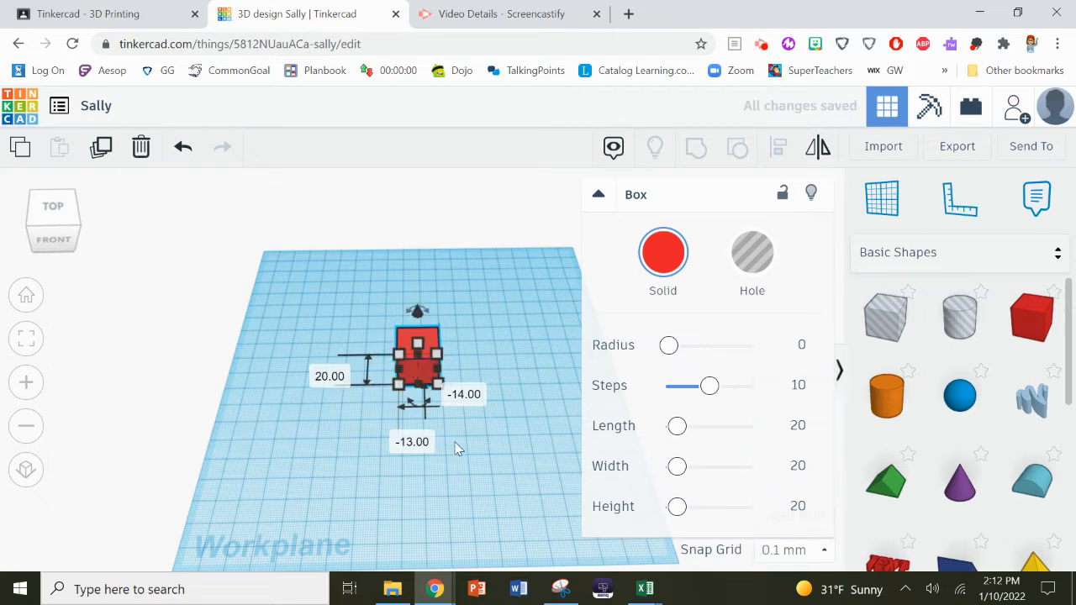
{"action": "left_click_drag", "start_coordinate": [437, 383], "coordinate": [425, 310]}
{"action": "left_click_drag", "start_coordinate": [423, 354], "coordinate": [422, 411]}
{"action": "left_click_drag", "start_coordinate": [449, 374], "coordinate": [492, 366]}
- Enter exact box footprint dimensions of 60 mm length and 60 mm width
{"action": "left_click", "coordinate": [437, 315]}
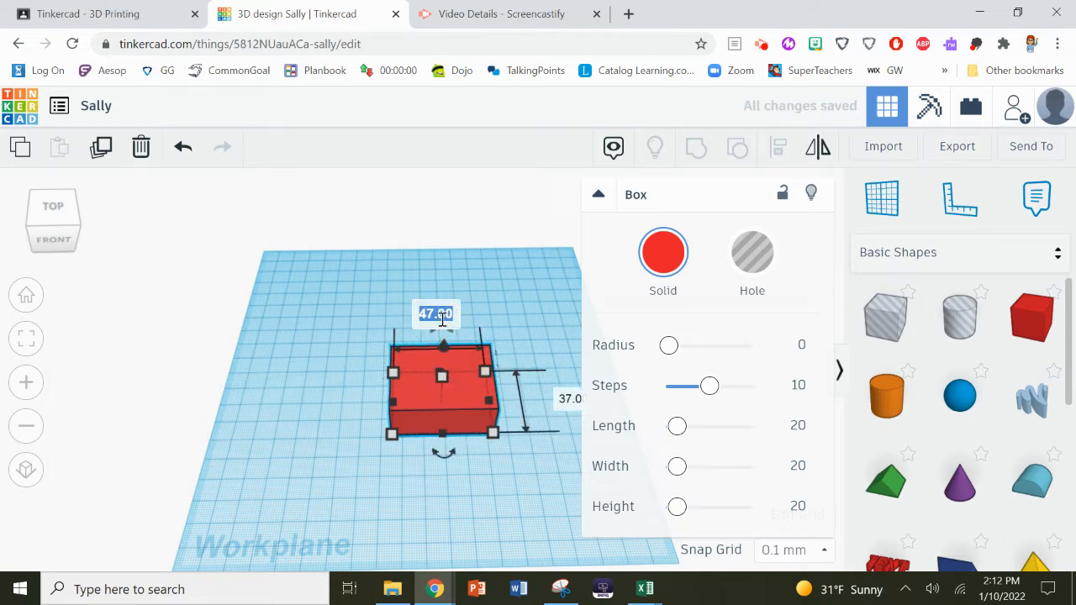
{"action": "type", "text": "60"}
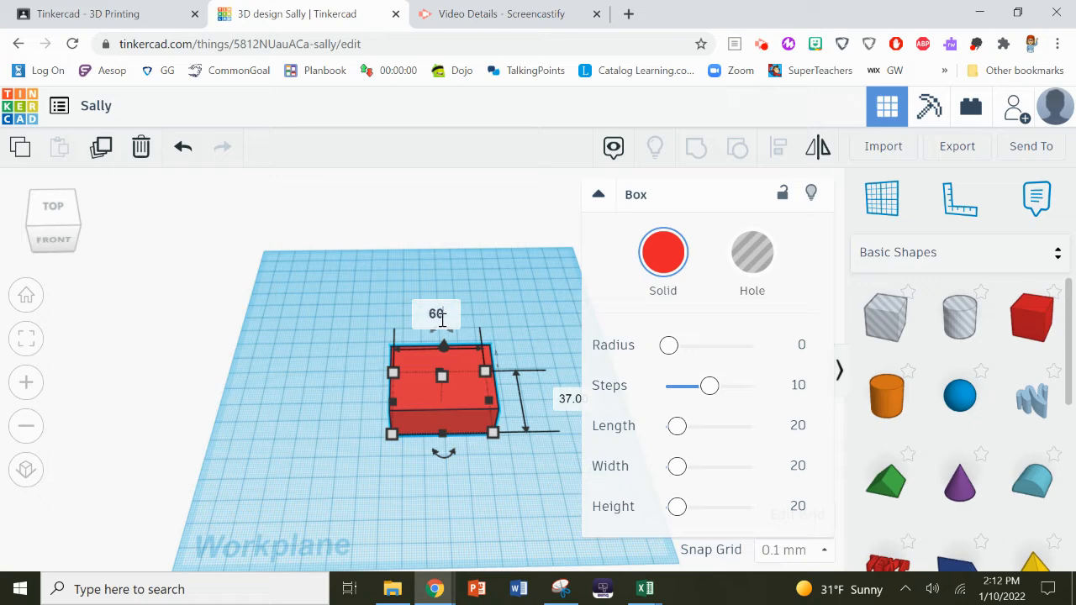
{"action": "key", "text": "Return"}
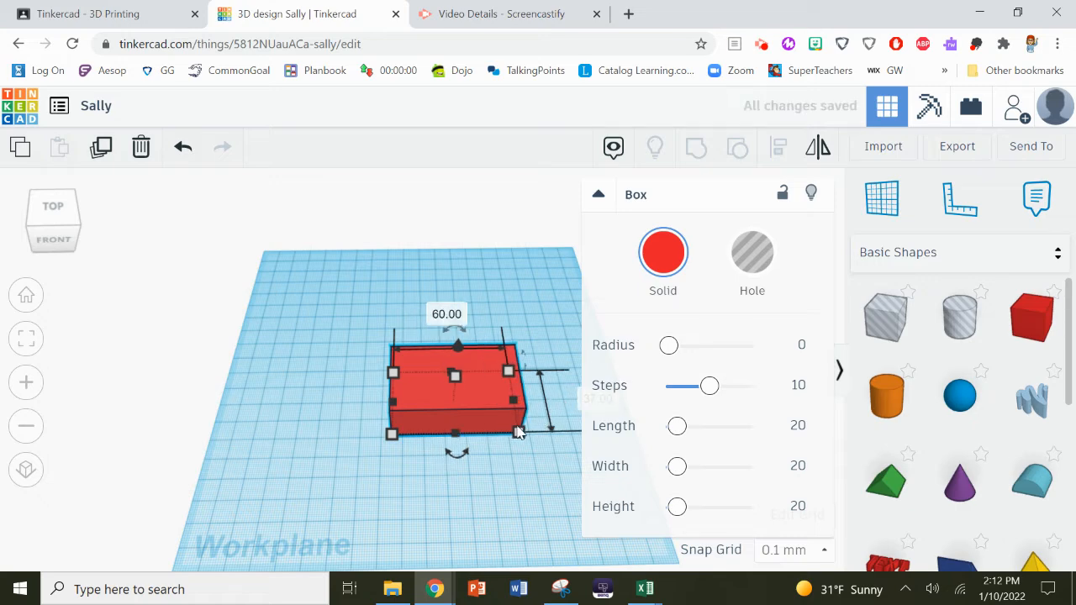
{"action": "left_click", "coordinate": [600, 200]}
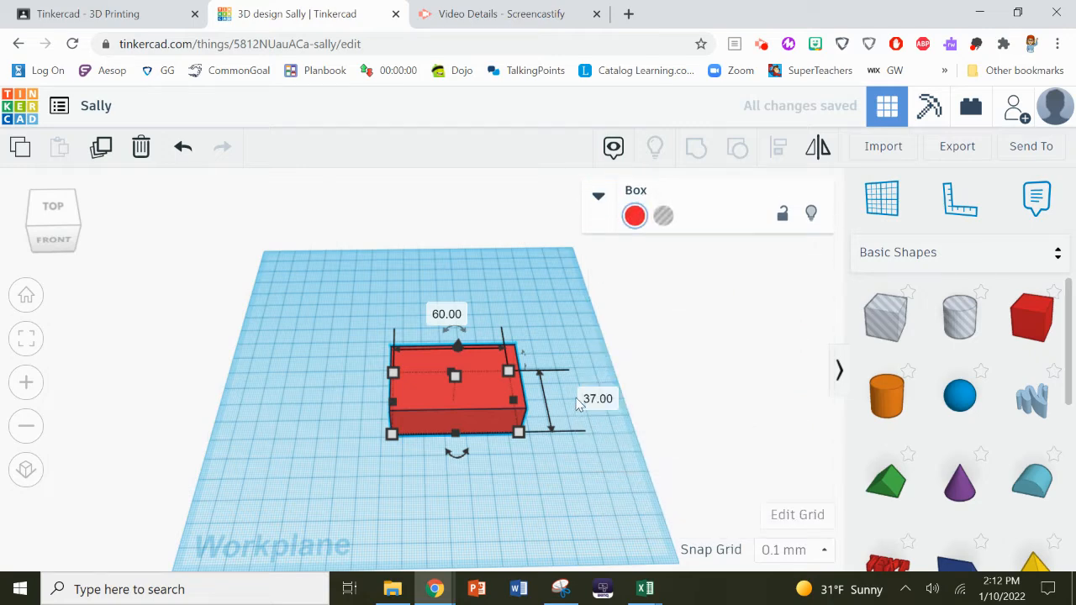
{"action": "left_click", "coordinate": [590, 398]}
{"action": "type", "text": "6"}
{"action": "key", "text": "Return"}
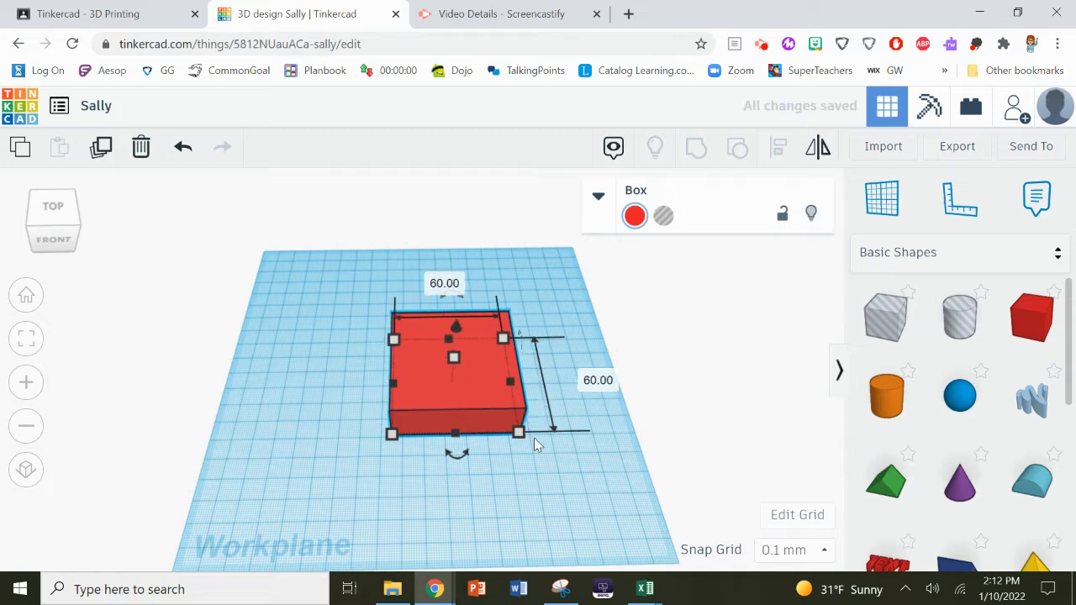
- Set the box height to 55 mm
{"action": "left_click", "coordinate": [452, 359]}
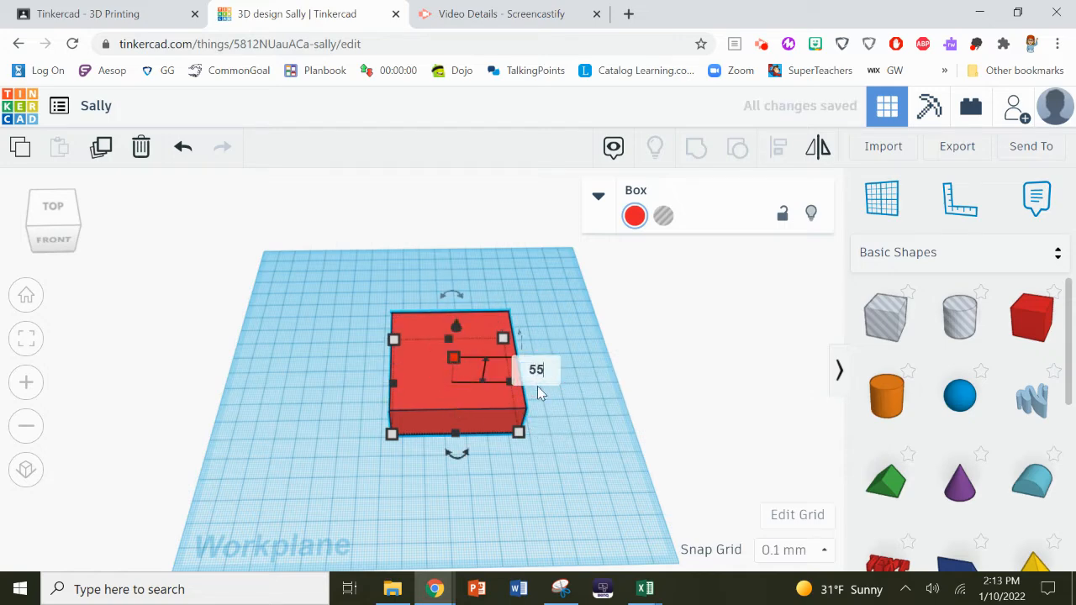
{"action": "type", "text": "55"}
{"action": "key", "text": "Return"}
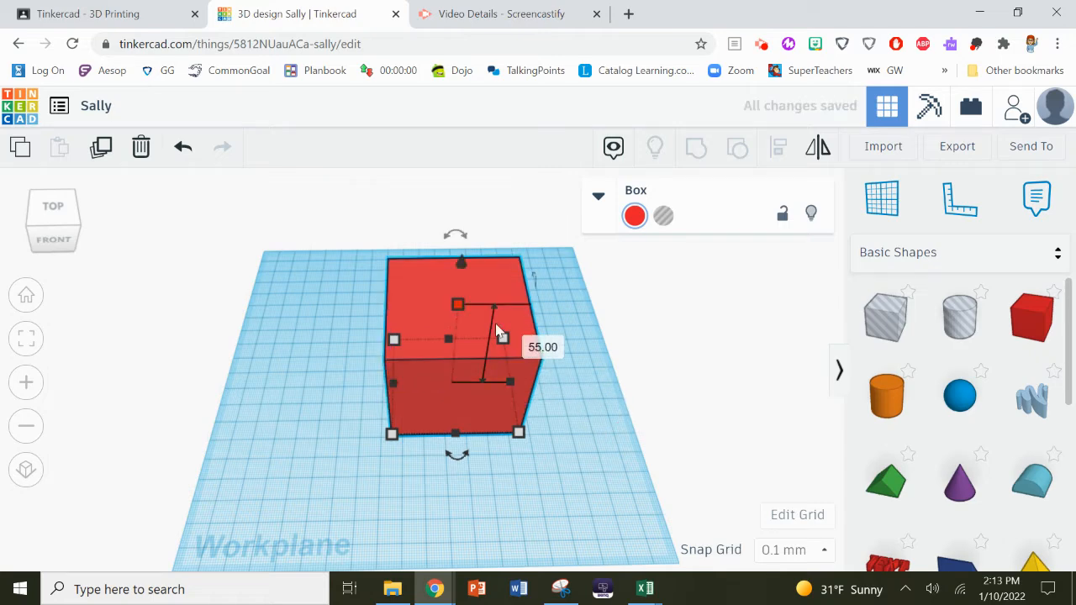
{"action": "right_click_drag", "start_coordinate": [509, 580], "coordinate": [476, 557]}
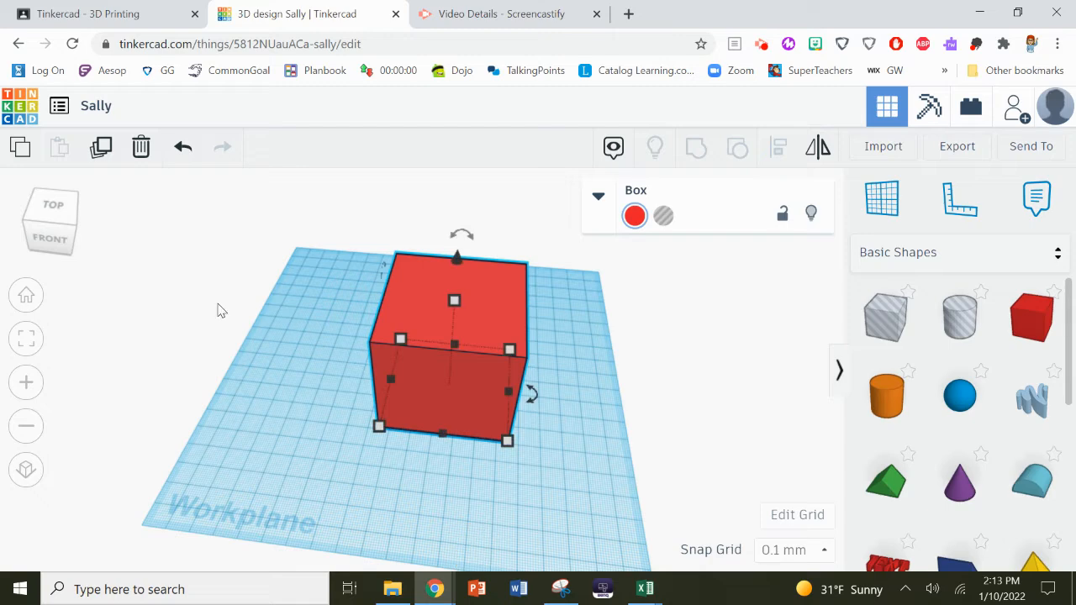
{"action": "left_click", "coordinate": [117, 102]}
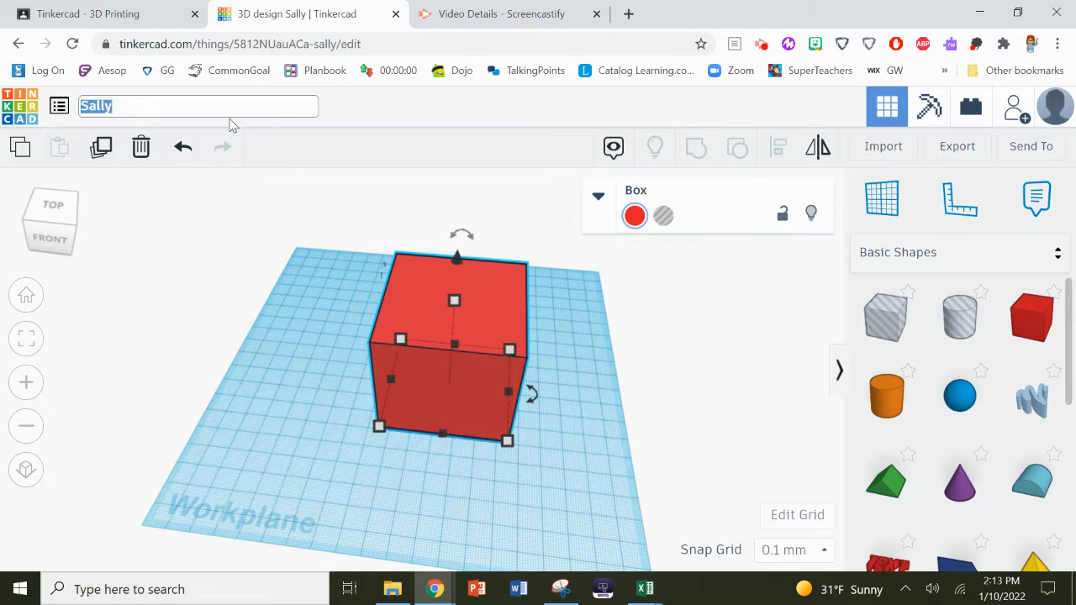
{"action": "left_click", "coordinate": [130, 108]}
{"action": "double_click", "coordinate": [132, 106]}
{"action": "left_click", "coordinate": [196, 264]}
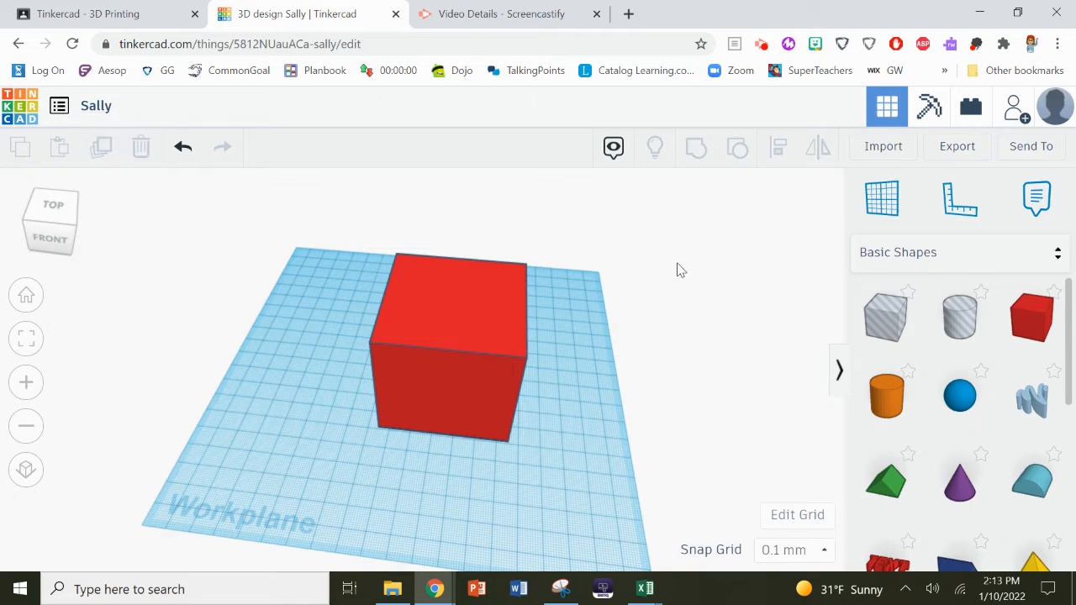
{"action": "left_click", "coordinate": [1051, 253]}
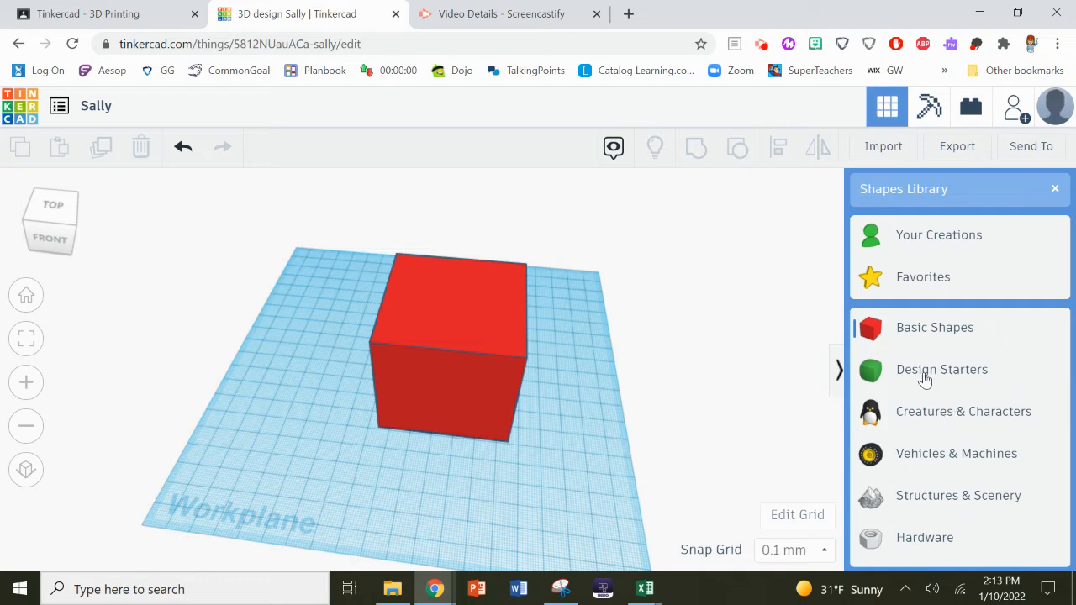
{"action": "left_click", "coordinate": [666, 273]}
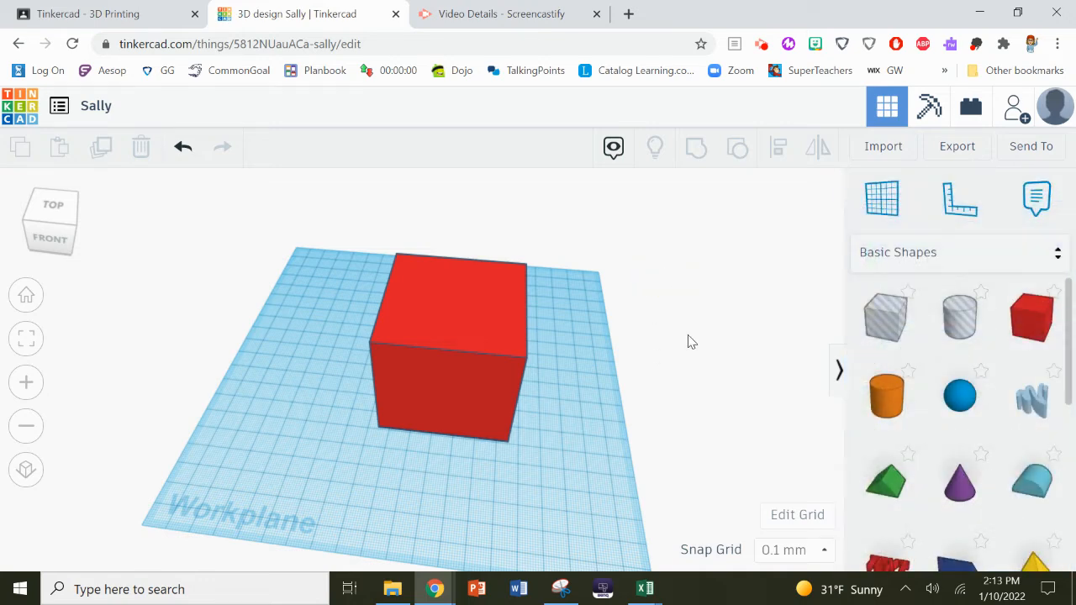
{"action": "right_click_drag", "start_coordinate": [697, 328], "coordinate": [691, 280]}
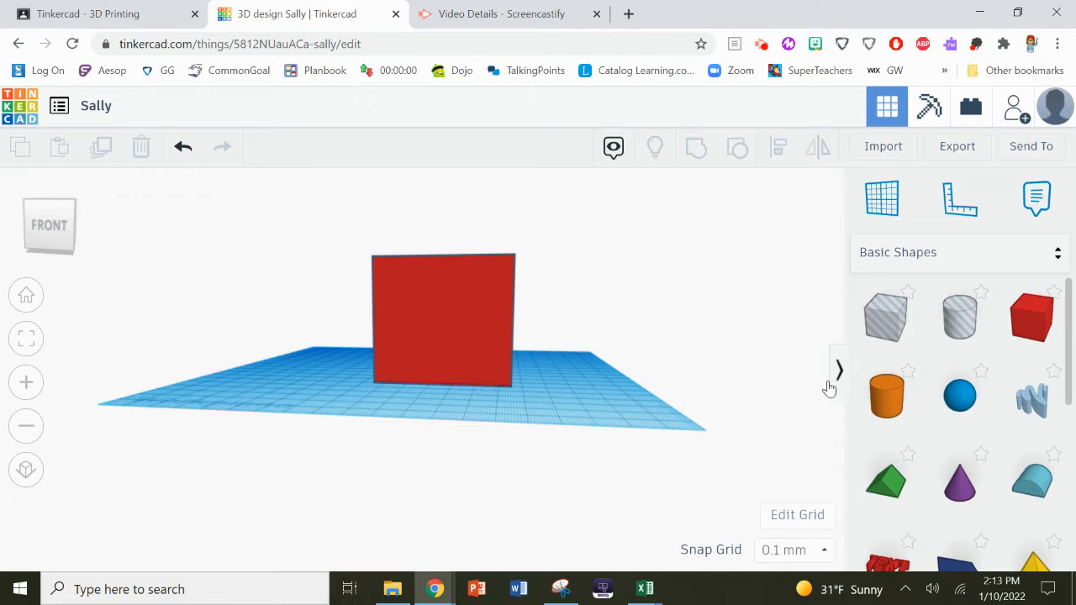
{"action": "right_click_drag", "start_coordinate": [558, 374], "coordinate": [556, 425]}
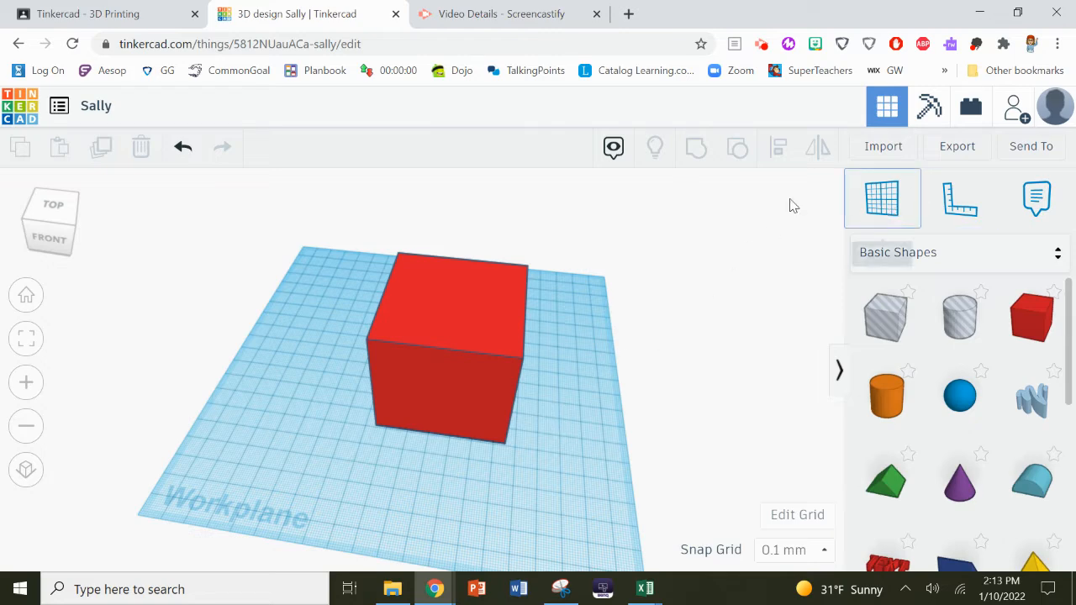
{"action": "left_click", "coordinate": [482, 332]}
- Lower the box to 37.40 mm tall and place a workplane on its top face
{"action": "left_click_drag", "start_coordinate": [454, 300], "coordinate": [451, 357]}
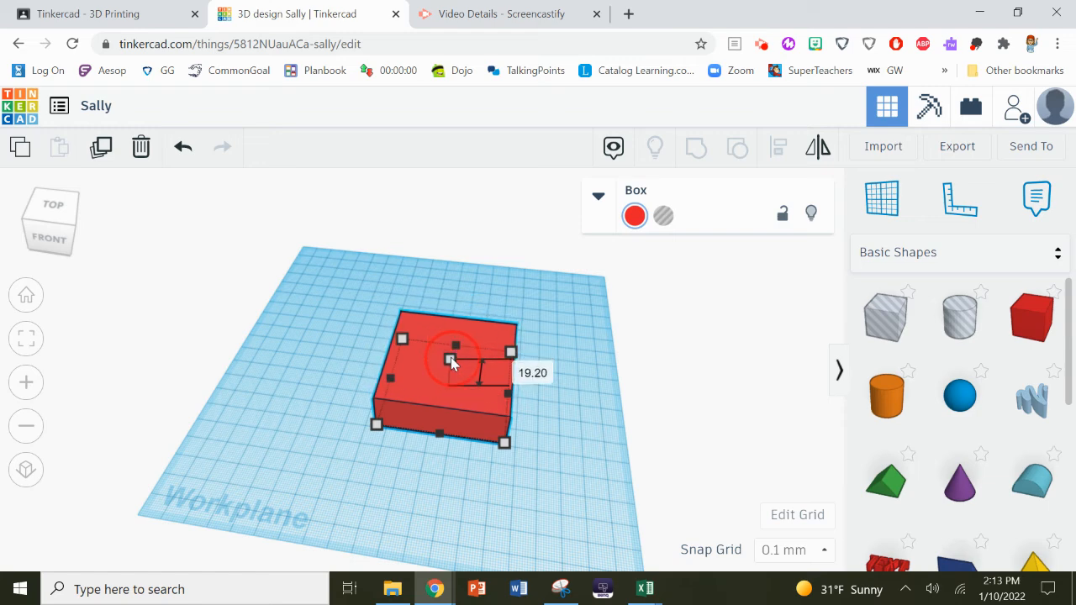
{"action": "left_click", "coordinate": [751, 366]}
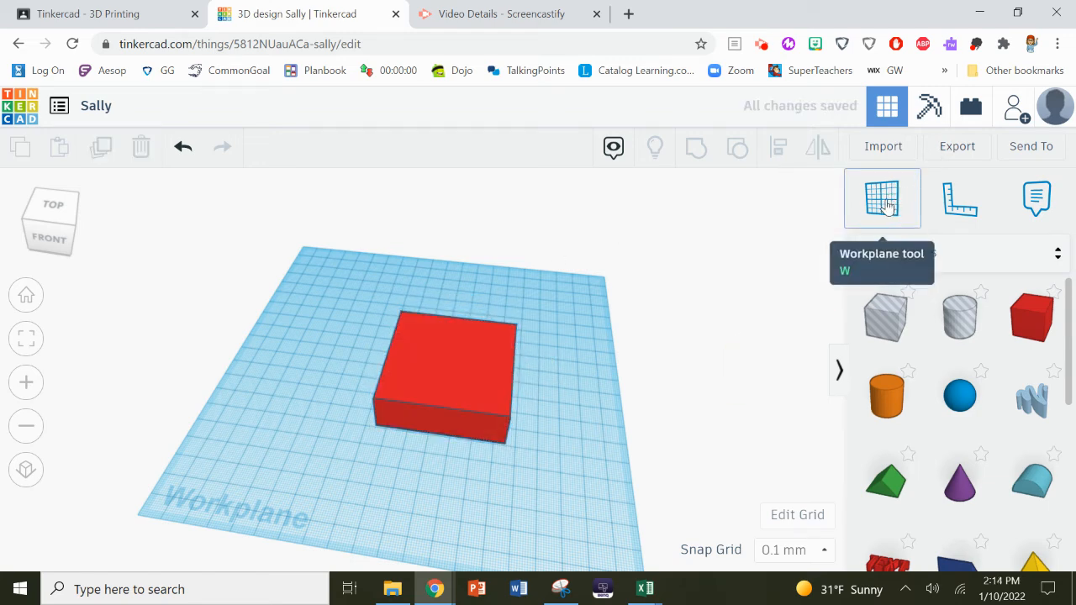
{"action": "left_click", "coordinate": [884, 206]}
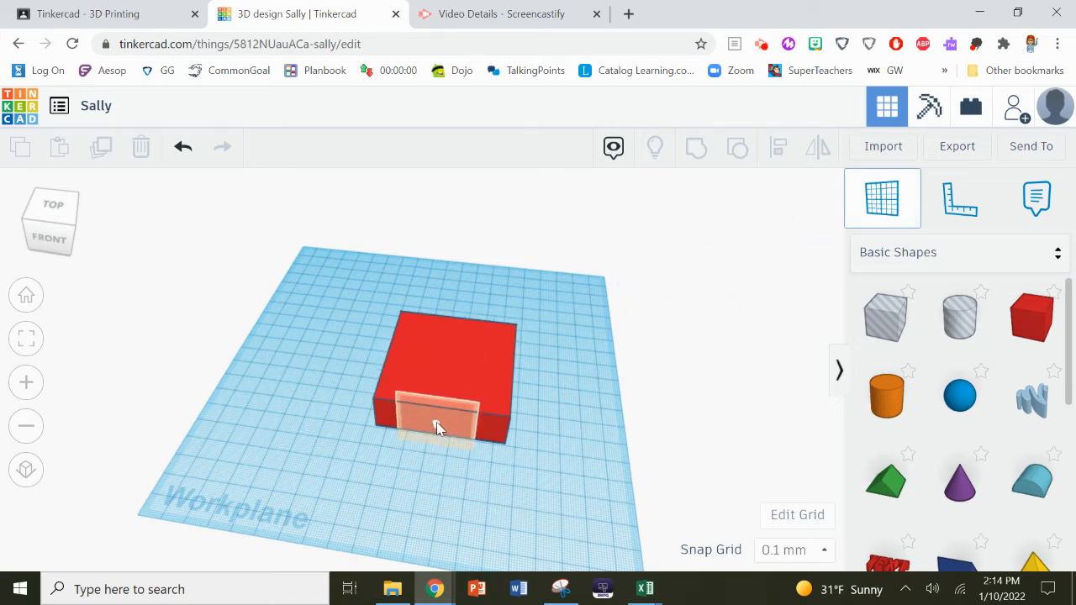
{"action": "left_click", "coordinate": [451, 361]}
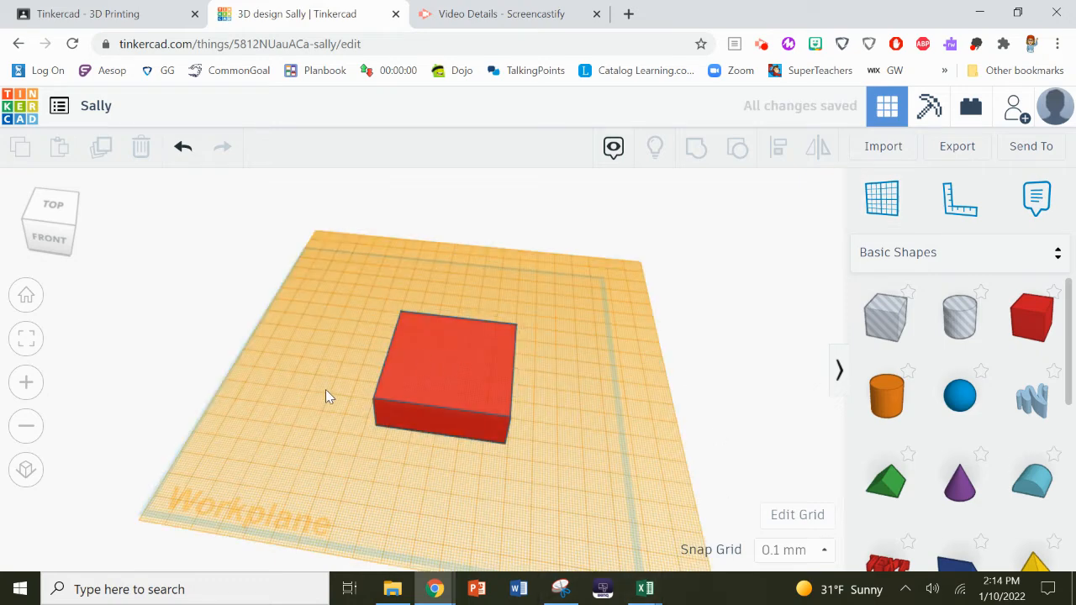
{"action": "left_click_drag", "start_coordinate": [519, 589], "coordinate": [538, 502]}
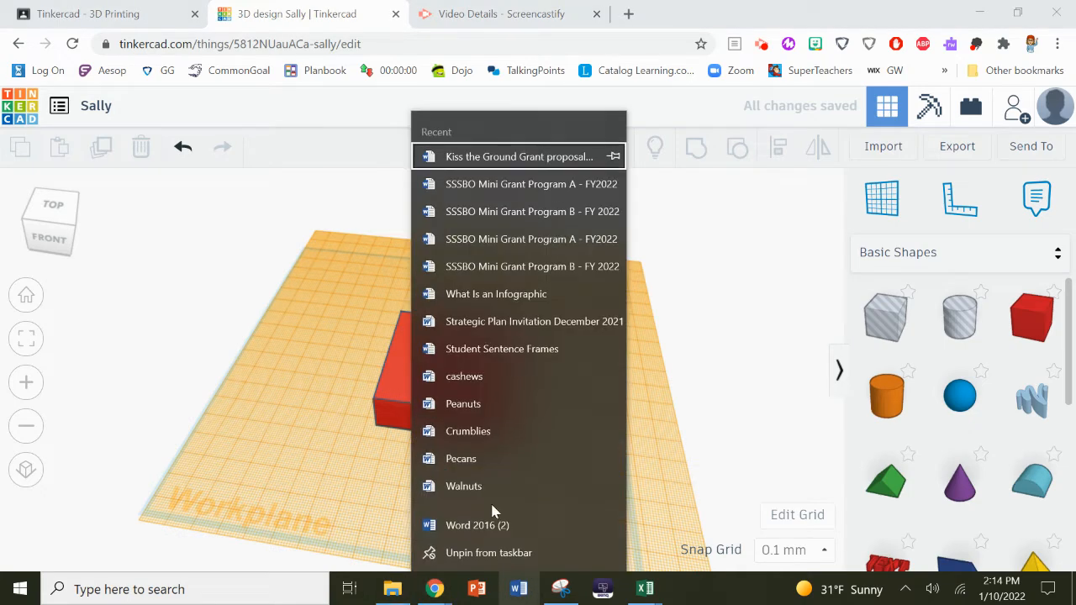
- Dismiss the Word recent-files list and orbit around the box and its top workplane
{"action": "left_click", "coordinate": [59, 517]}
{"action": "right_click_drag", "start_coordinate": [125, 488], "coordinate": [150, 436]}
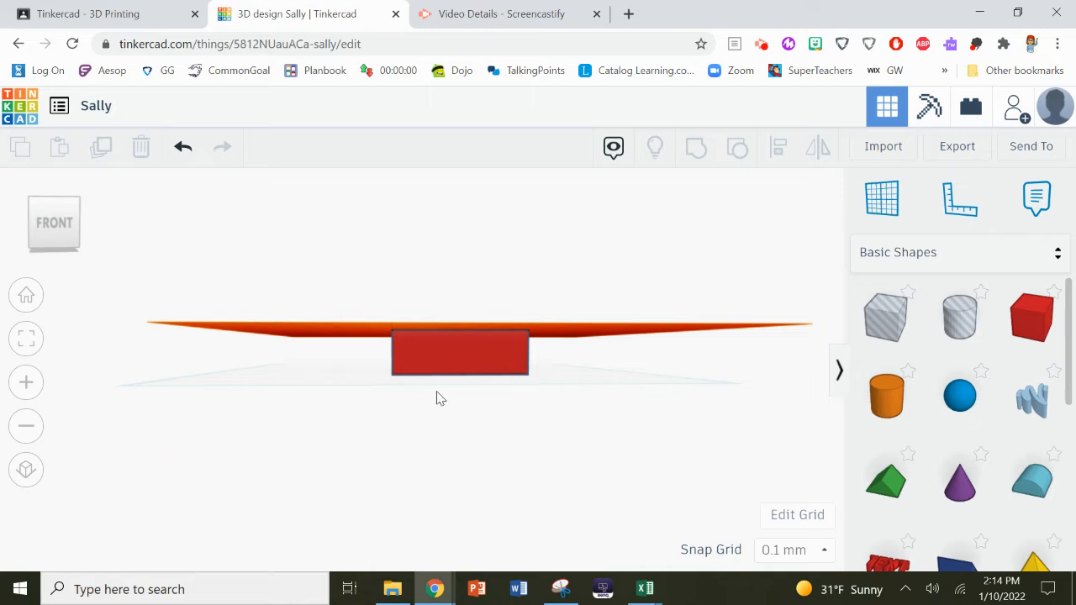
{"action": "right_click_drag", "start_coordinate": [569, 418], "coordinate": [569, 427]}
{"action": "right_click_drag", "start_coordinate": [571, 436], "coordinate": [568, 425]}
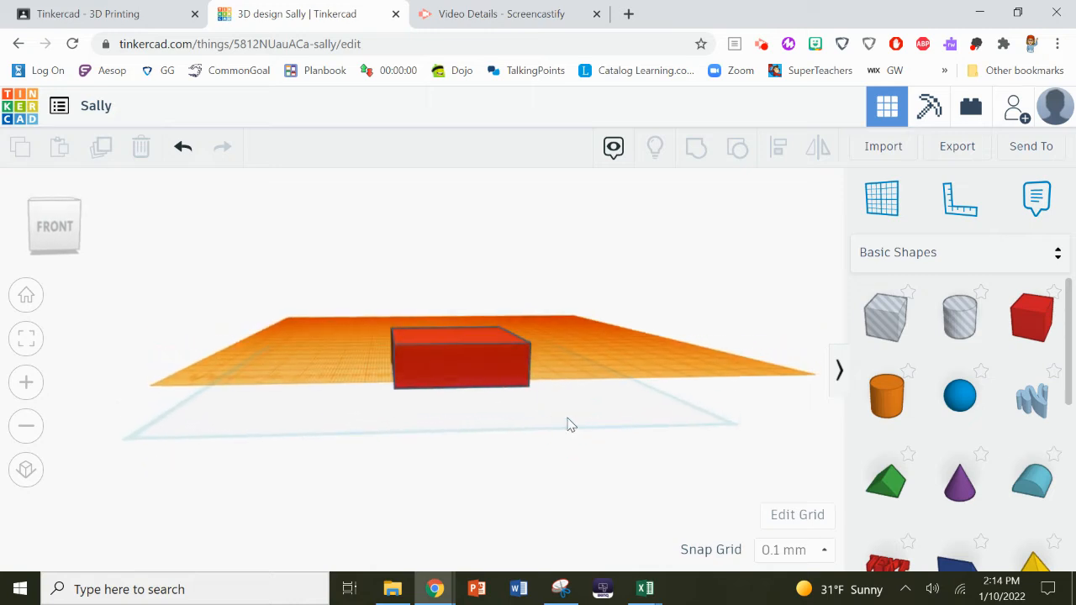
{"action": "right_click_drag", "start_coordinate": [501, 473], "coordinate": [497, 444]}
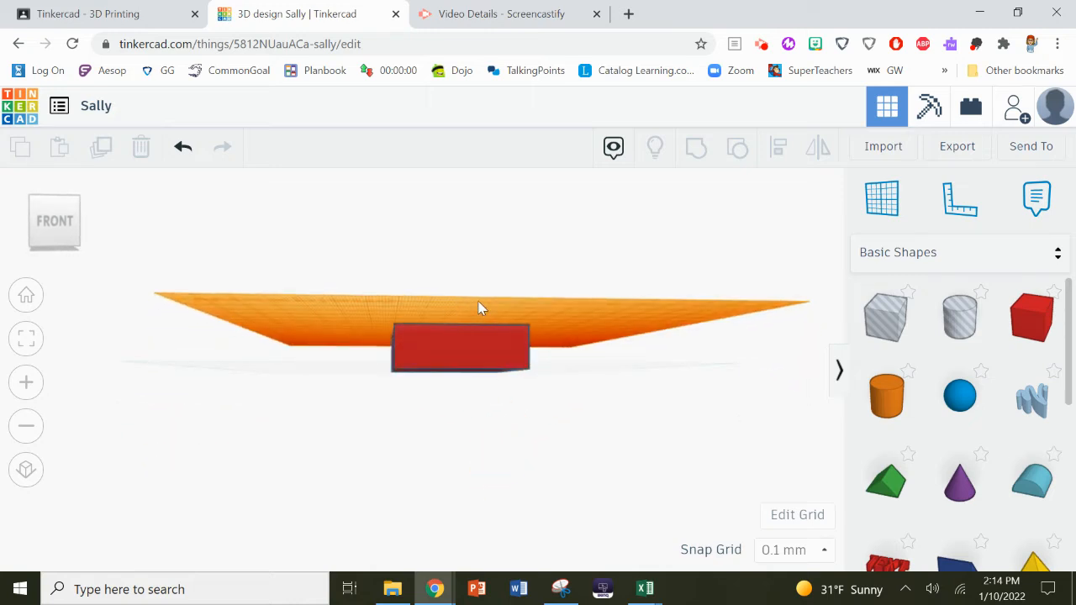
{"action": "right_click_drag", "start_coordinate": [612, 430], "coordinate": [602, 452]}
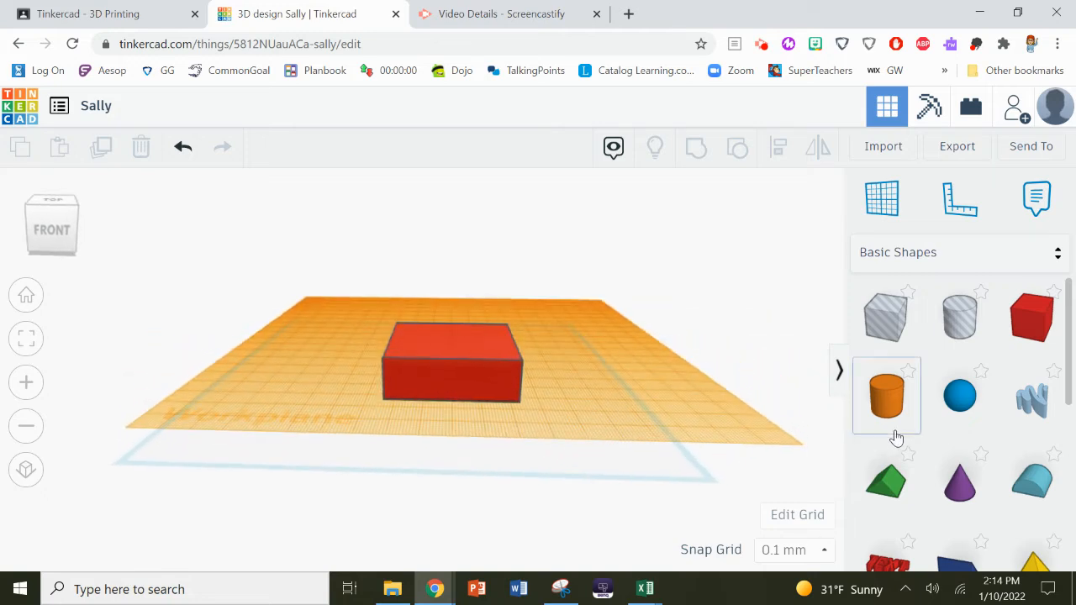
{"action": "scroll", "coordinate": [894, 437], "scroll_direction": "down", "scroll_amount": 3}
- Drag the Text shape from Basic Shapes onto the box's top-face workplane
{"action": "left_click_drag", "start_coordinate": [887, 439], "coordinate": [446, 347]}
{"action": "right_click_drag", "start_coordinate": [464, 462], "coordinate": [458, 404]}
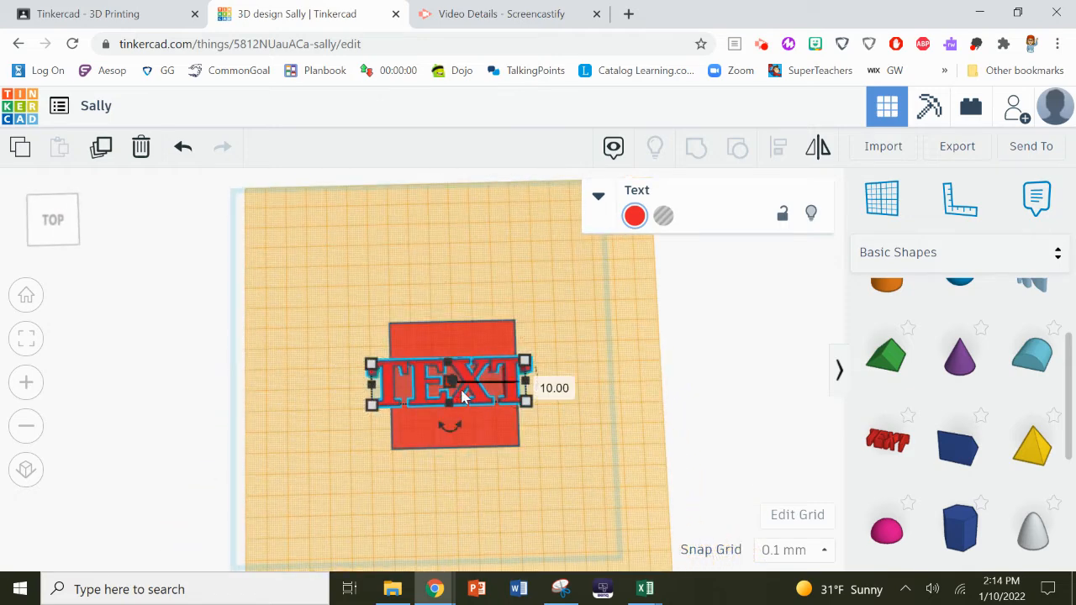
{"action": "left_click", "coordinate": [598, 199]}
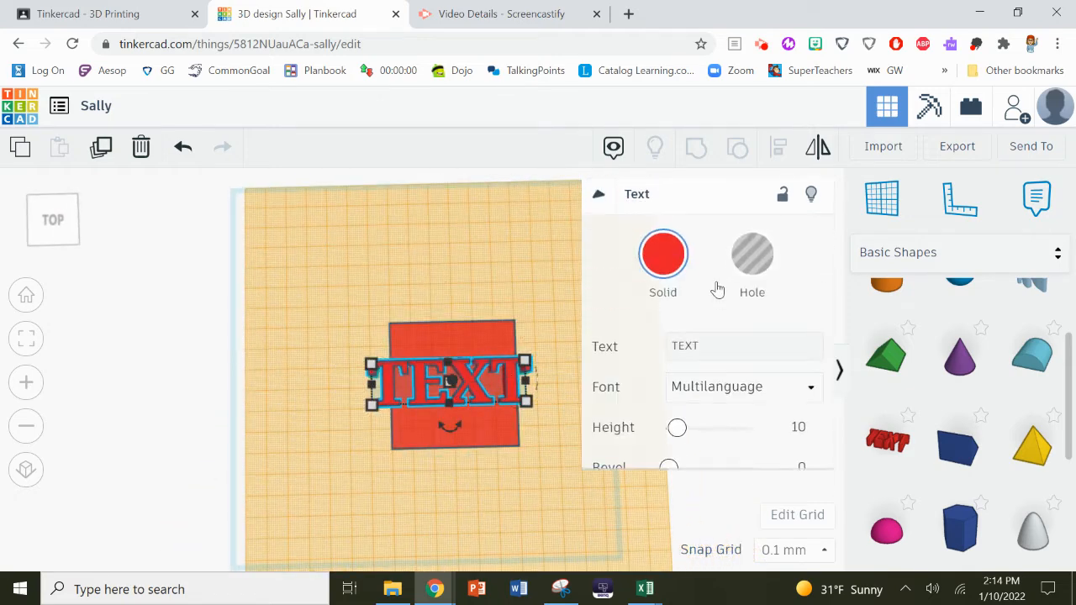
- Replace the placeholder 'TEXT' with the person's name in the Text field
{"action": "left_click", "coordinate": [728, 344]}
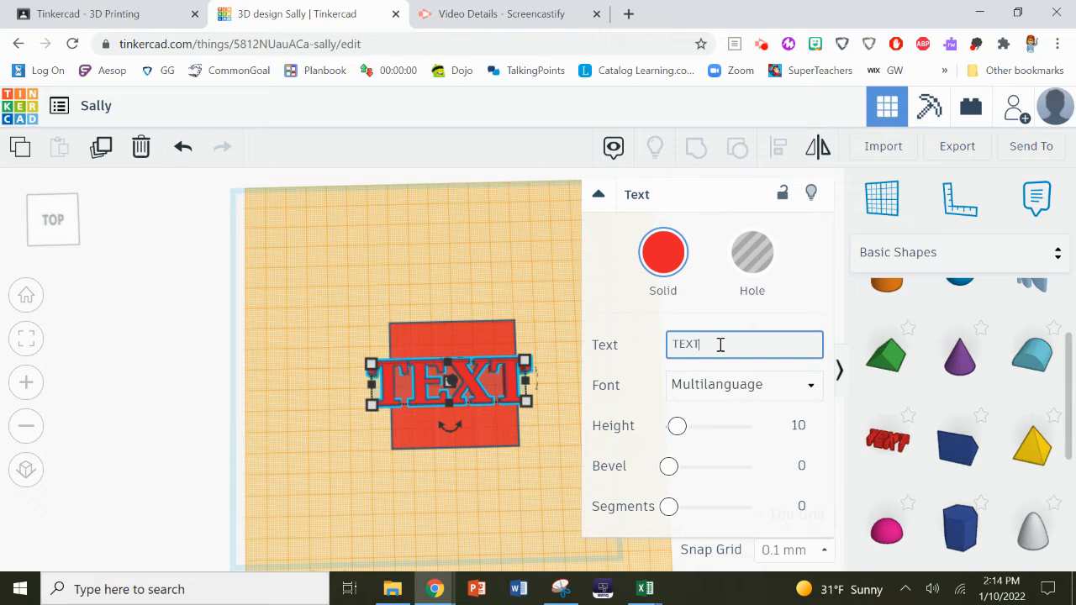
{"action": "key", "text": "BackSpace"}
{"action": "key", "text": "BackSpace"}
{"action": "key", "text": "BackSpace"}
{"action": "key", "text": "BackSpace"}
{"action": "type", "text": "M"}
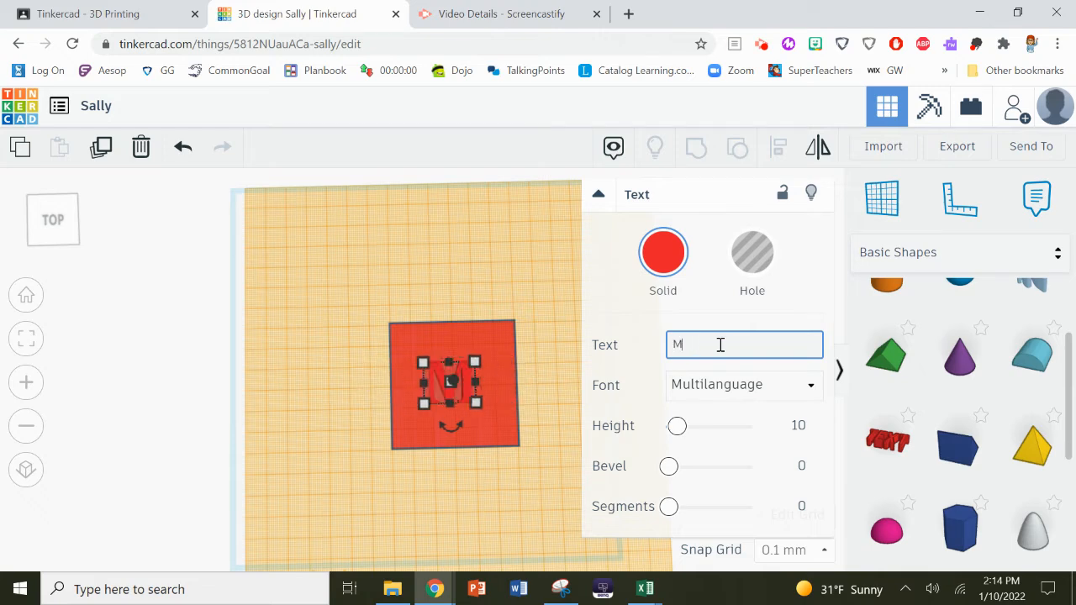
{"action": "type", "text": "rs. Baker"}
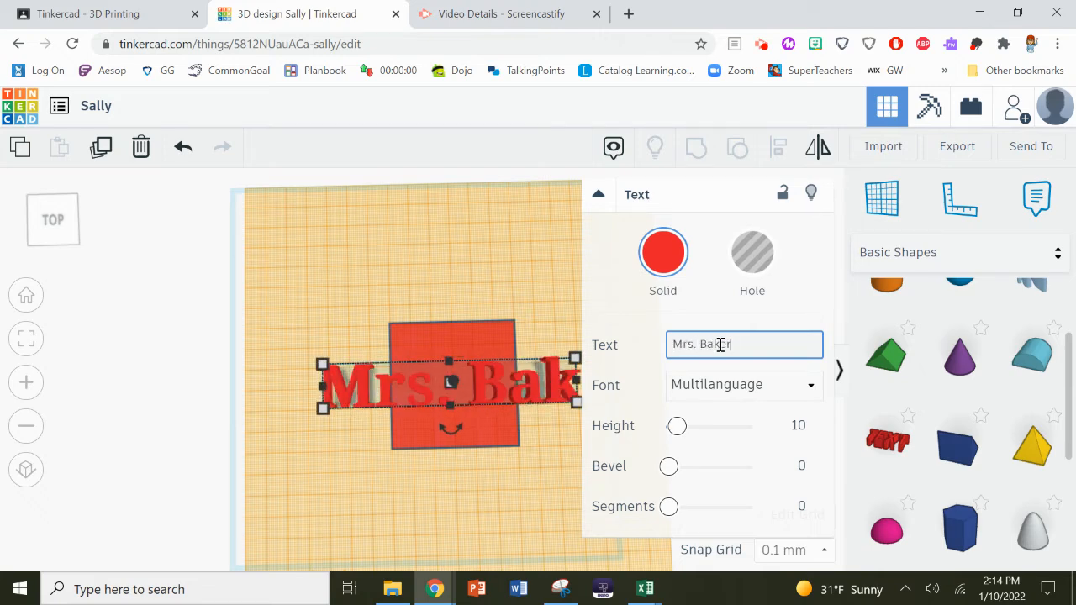
{"action": "left_click", "coordinate": [812, 391]}
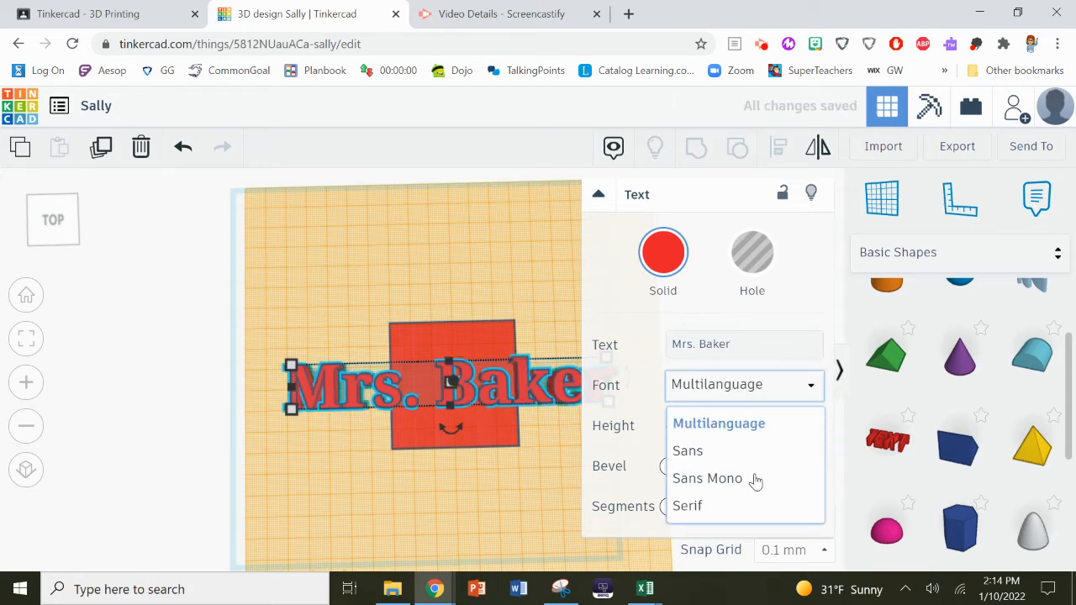
- Give the name text Sans Mono font, bevel 0.69, height 9.31 and 2 segments
{"action": "left_click", "coordinate": [720, 480]}
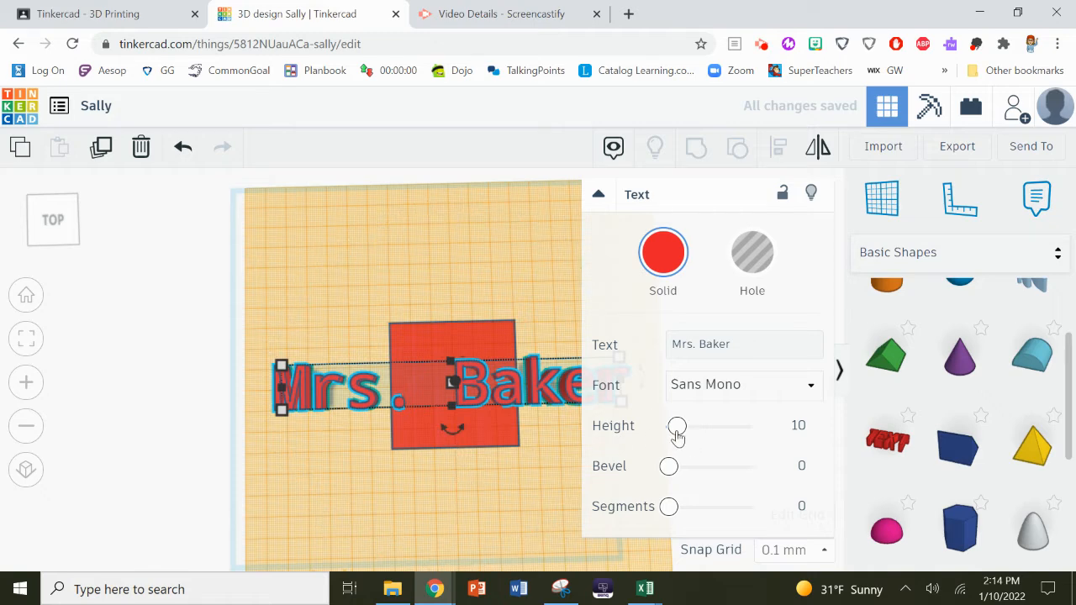
{"action": "left_click_drag", "start_coordinate": [670, 467], "coordinate": [692, 465]}
{"action": "left_click", "coordinate": [678, 427]}
{"action": "mouse_move", "coordinate": [686, 428]}
{"action": "left_mouse_down"}
{"action": "mouse_move", "coordinate": [699, 426]}
{"action": "mouse_move", "coordinate": [672, 426]}
{"action": "mouse_move", "coordinate": [683, 425]}
{"action": "left_mouse_up"}
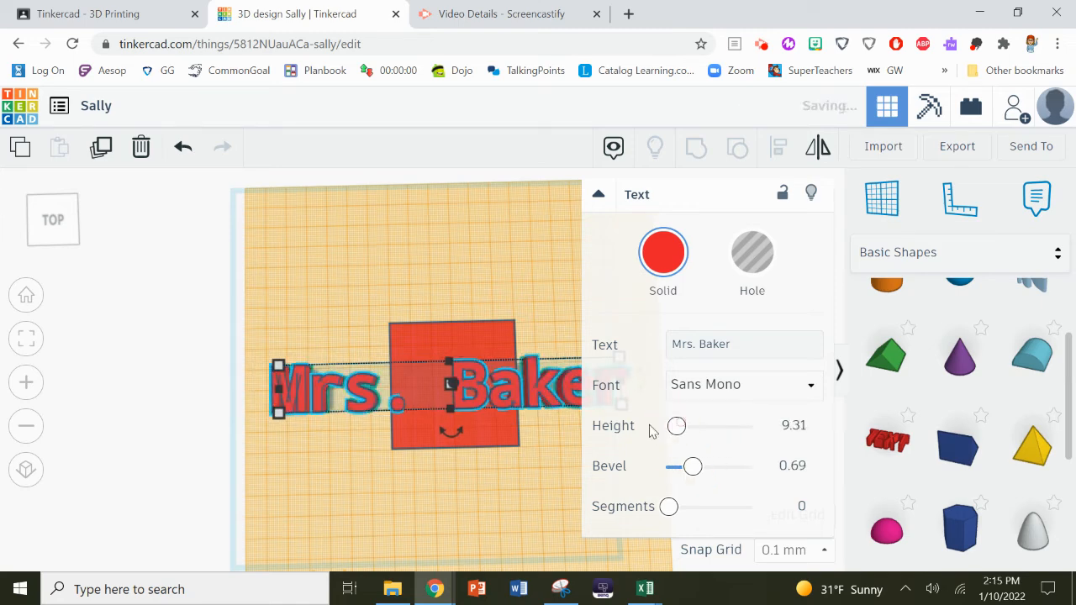
{"action": "left_click_drag", "start_coordinate": [670, 507], "coordinate": [703, 507]}
{"action": "right_click_drag", "start_coordinate": [459, 517], "coordinate": [395, 480]}
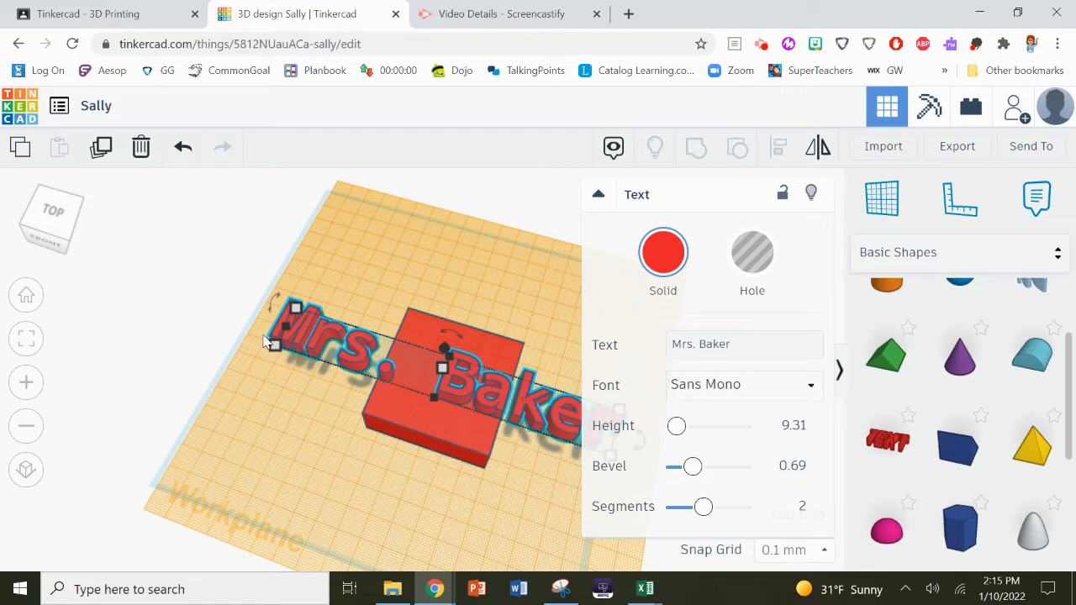
{"action": "mouse_move", "coordinate": [286, 328]}
{"action": "left_click_drag", "start_coordinate": [280, 353], "coordinate": [399, 377]}
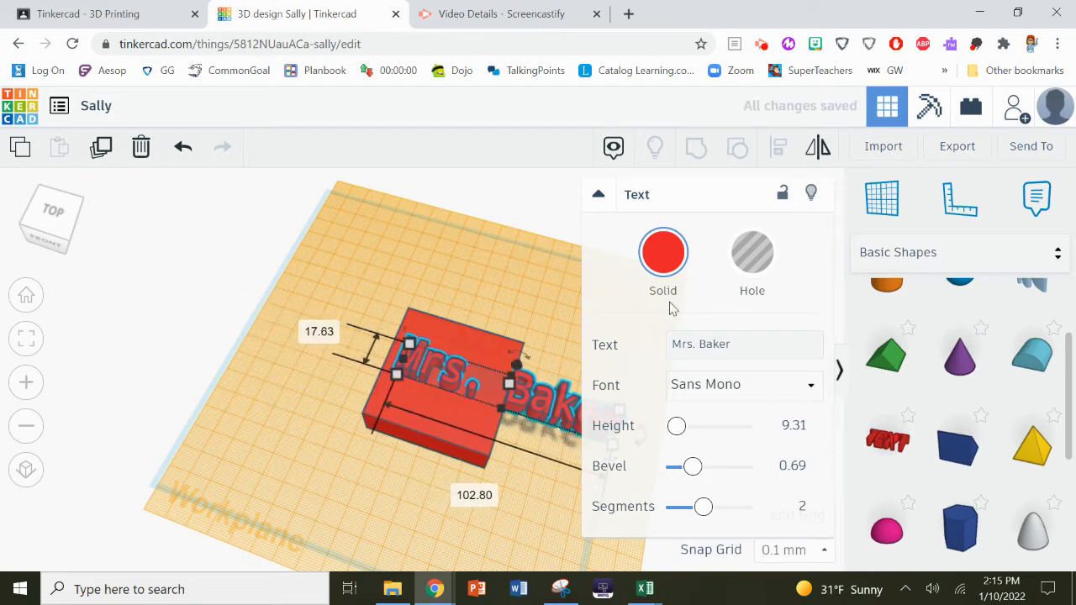
- Scale the name text down to 50.90 × 25.23 and nudge it into place on the box
{"action": "left_click", "coordinate": [599, 196]}
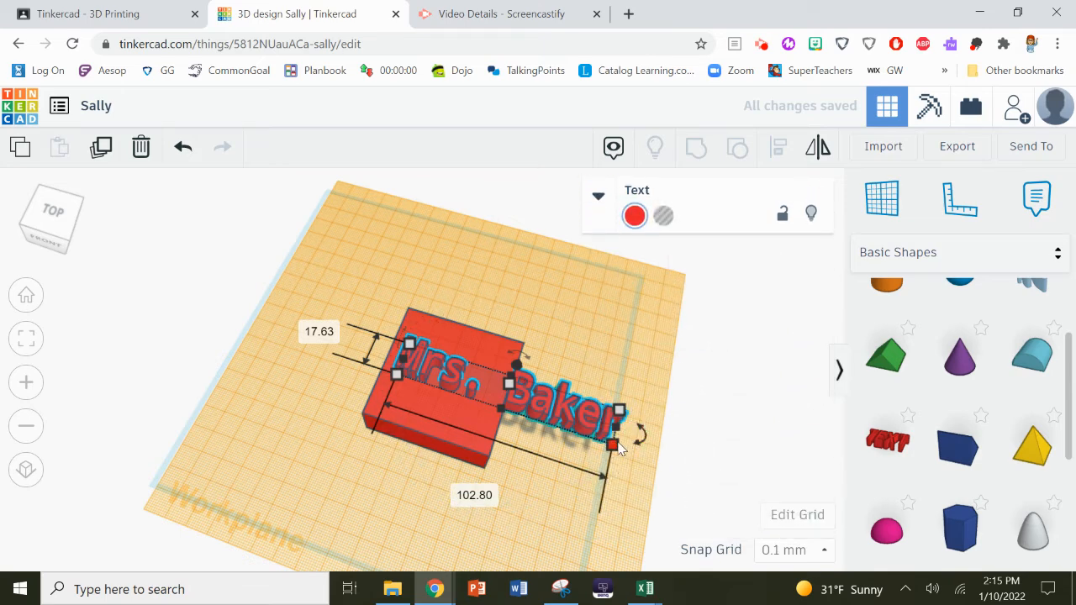
{"action": "mouse_move", "coordinate": [597, 447]}
{"action": "left_click_drag", "start_coordinate": [595, 447], "coordinate": [499, 427]}
{"action": "left_click_drag", "start_coordinate": [442, 402], "coordinate": [442, 385]}
{"action": "left_click", "coordinate": [406, 481]}
{"action": "right_click_drag", "start_coordinate": [406, 481], "coordinate": [468, 399]}
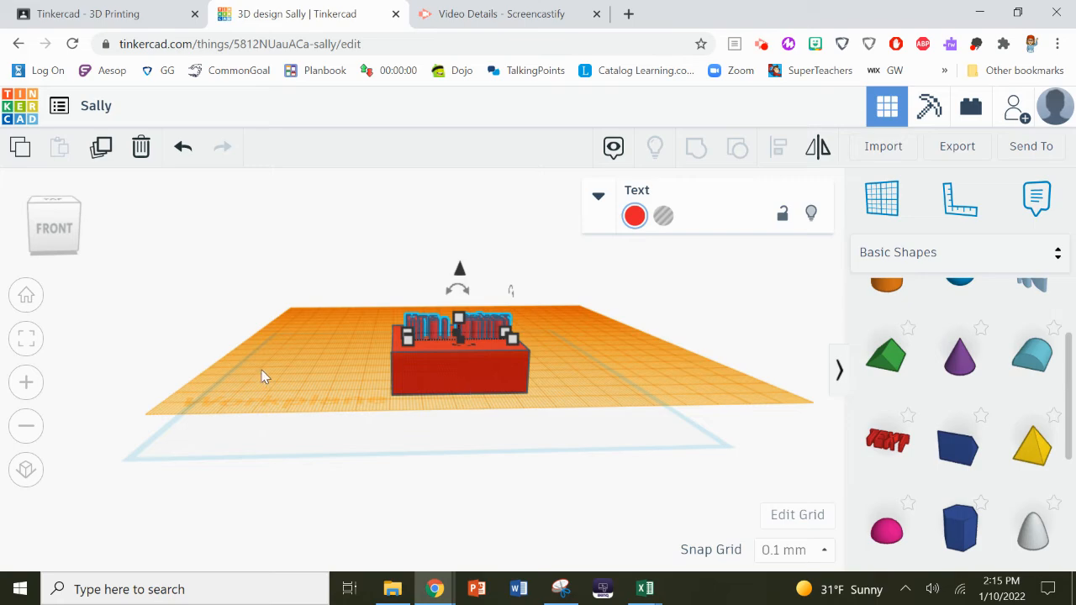
- Lower the Mrs. Baker text to an elevation of -2 so it sinks into the red box top
{"action": "scroll", "coordinate": [531, 382], "scroll_direction": "up", "scroll_amount": 5}
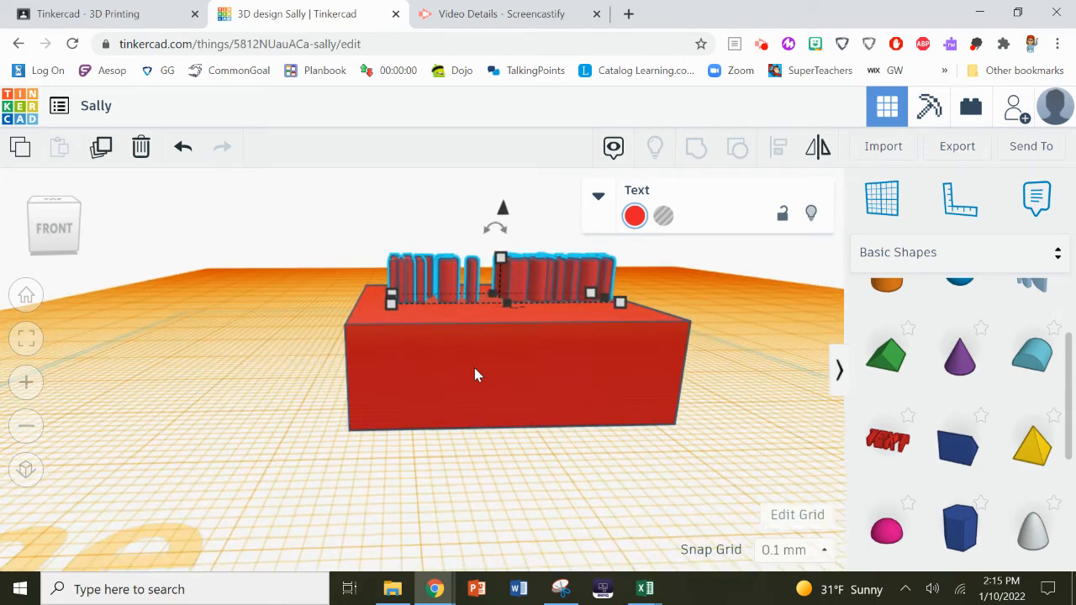
{"action": "scroll", "coordinate": [474, 375], "scroll_direction": "up", "scroll_amount": 3}
{"action": "scroll", "coordinate": [599, 339], "scroll_direction": "down", "scroll_amount": 1}
{"action": "scroll", "coordinate": [580, 338], "scroll_direction": "down", "scroll_amount": 2}
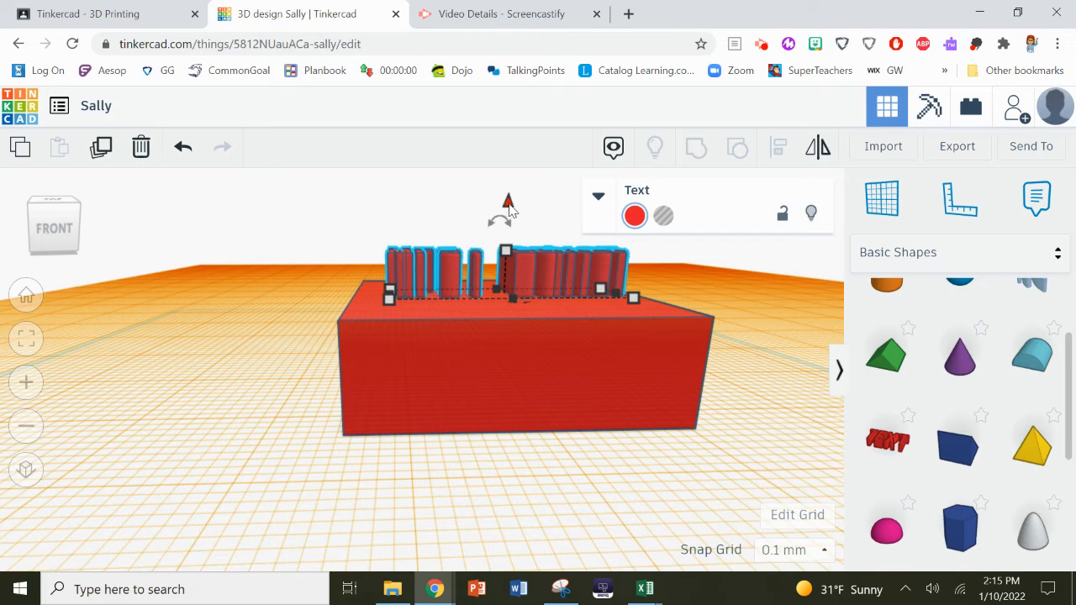
{"action": "left_click_drag", "start_coordinate": [508, 206], "coordinate": [507, 216]}
{"action": "left_click", "coordinate": [571, 234]}
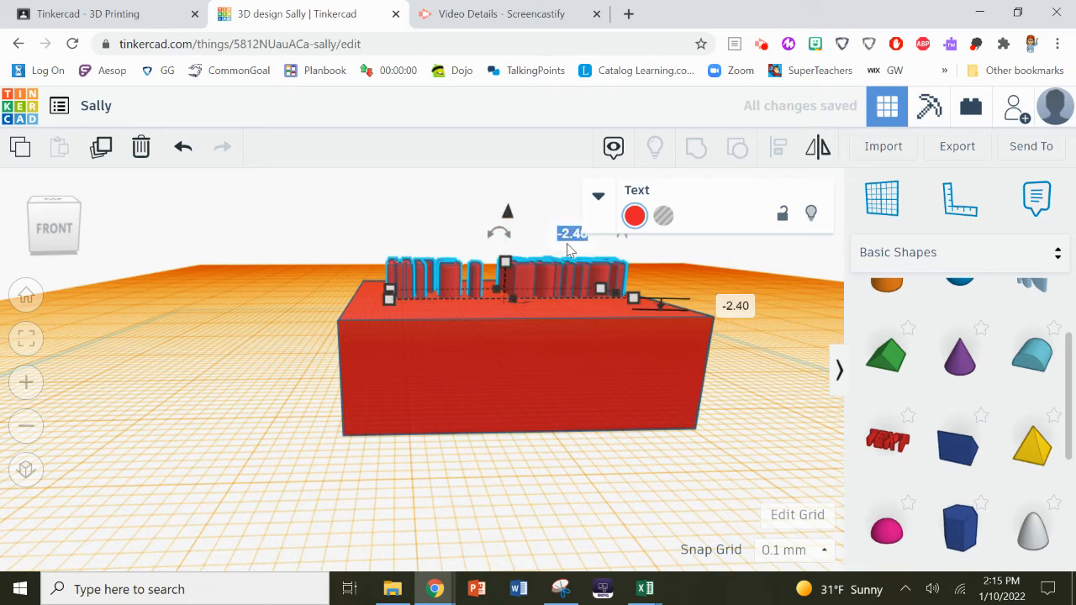
{"action": "key", "text": "Return"}
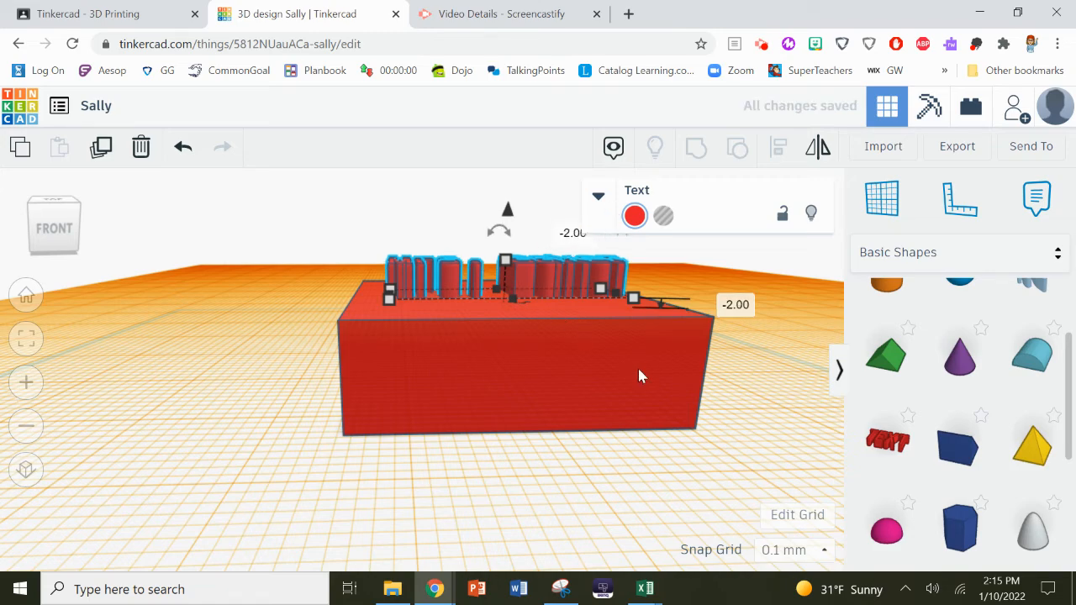
{"action": "right_click_drag", "start_coordinate": [598, 341], "coordinate": [606, 484]}
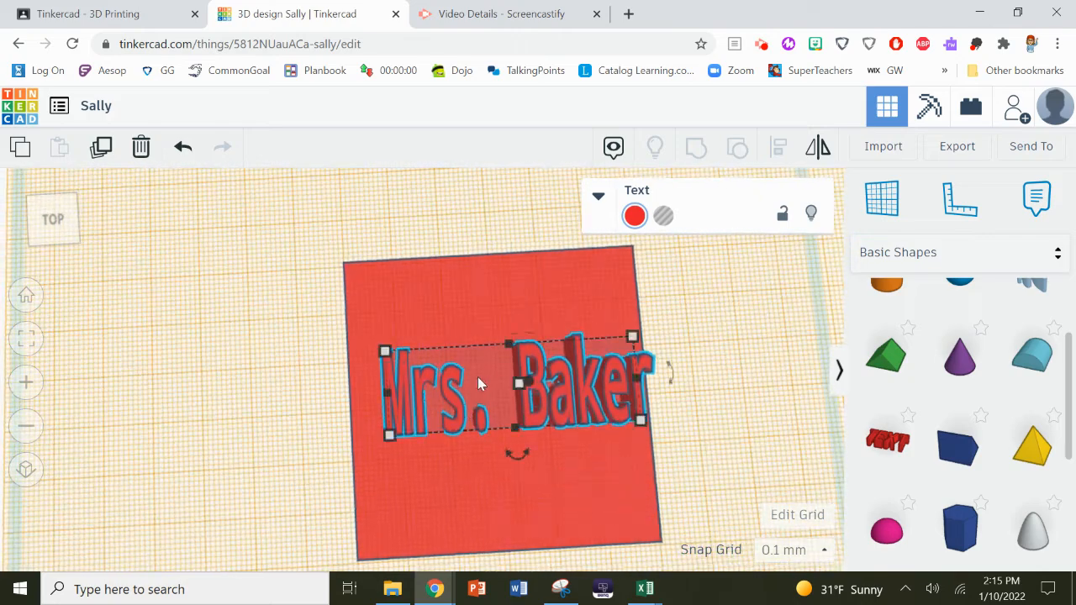
- Shift the Mrs. Baker text slightly left and shorten its letters to about 5.30 tall
{"action": "left_click_drag", "start_coordinate": [539, 356], "coordinate": [510, 347]}
{"action": "right_click_drag", "start_coordinate": [508, 488], "coordinate": [496, 378]}
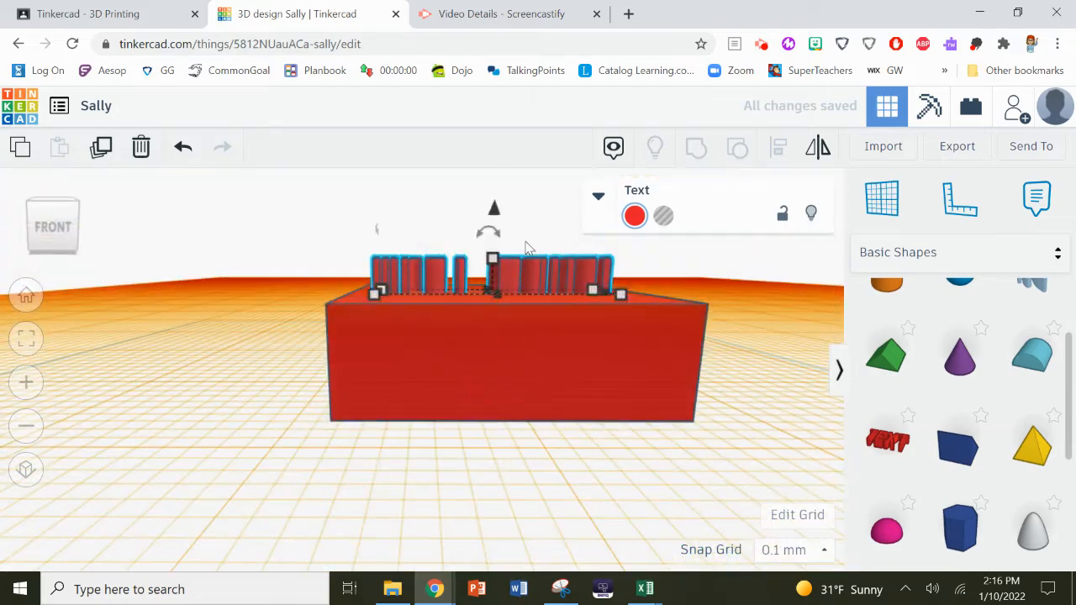
{"action": "left_click_drag", "start_coordinate": [496, 262], "coordinate": [495, 283]}
{"action": "right_click_drag", "start_coordinate": [497, 353], "coordinate": [489, 444]}
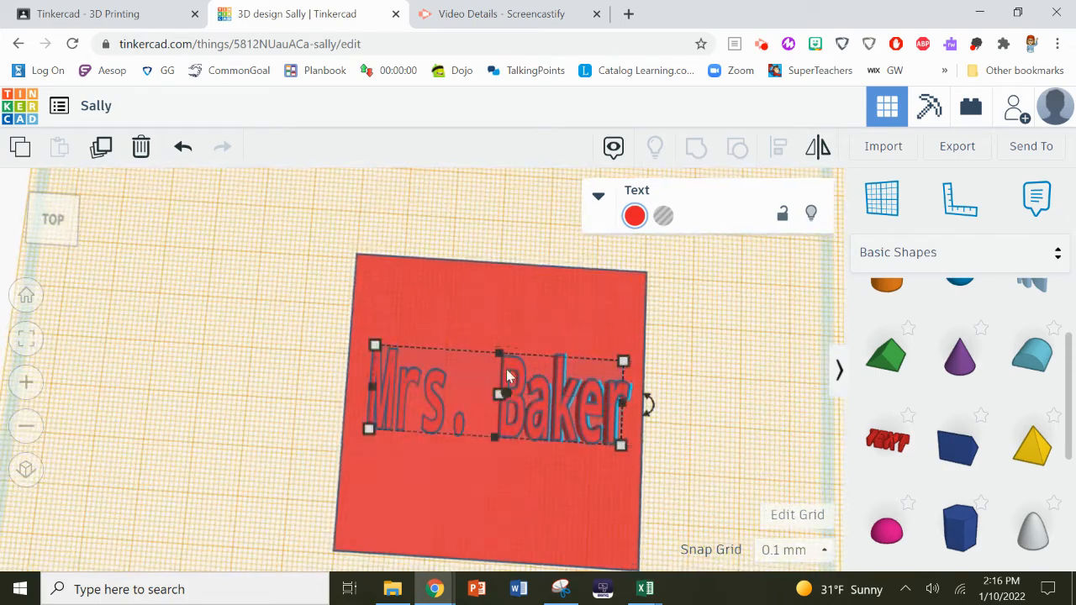
{"action": "scroll", "coordinate": [512, 355], "scroll_direction": "down", "scroll_amount": 3}
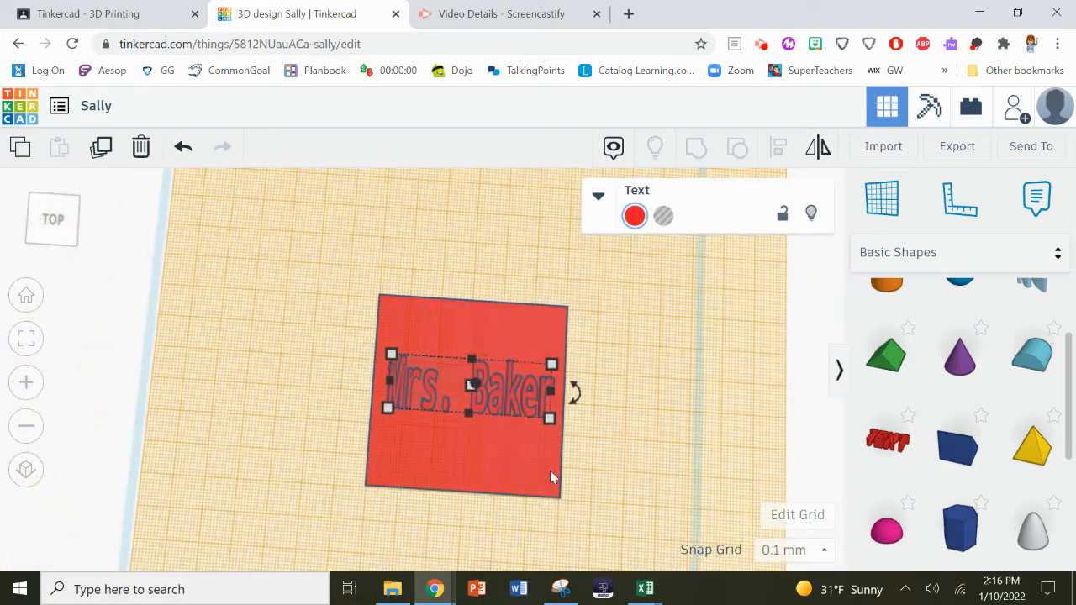
{"action": "right_click_drag", "start_coordinate": [656, 475], "coordinate": [677, 336]}
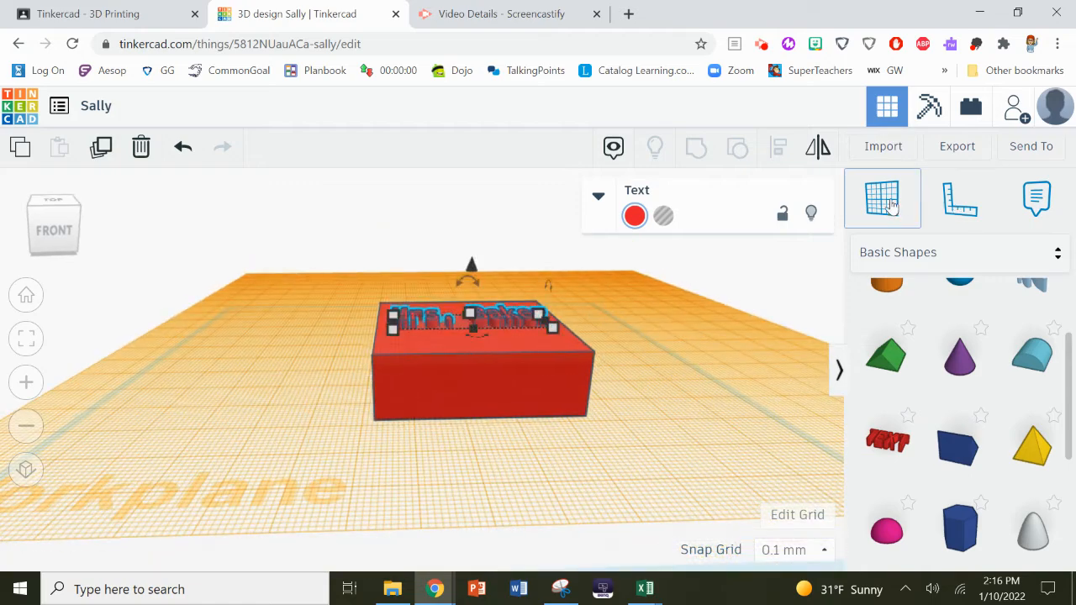
- Drop a new workplane onto the ground grid beneath the box and text
{"action": "left_click", "coordinate": [885, 207]}
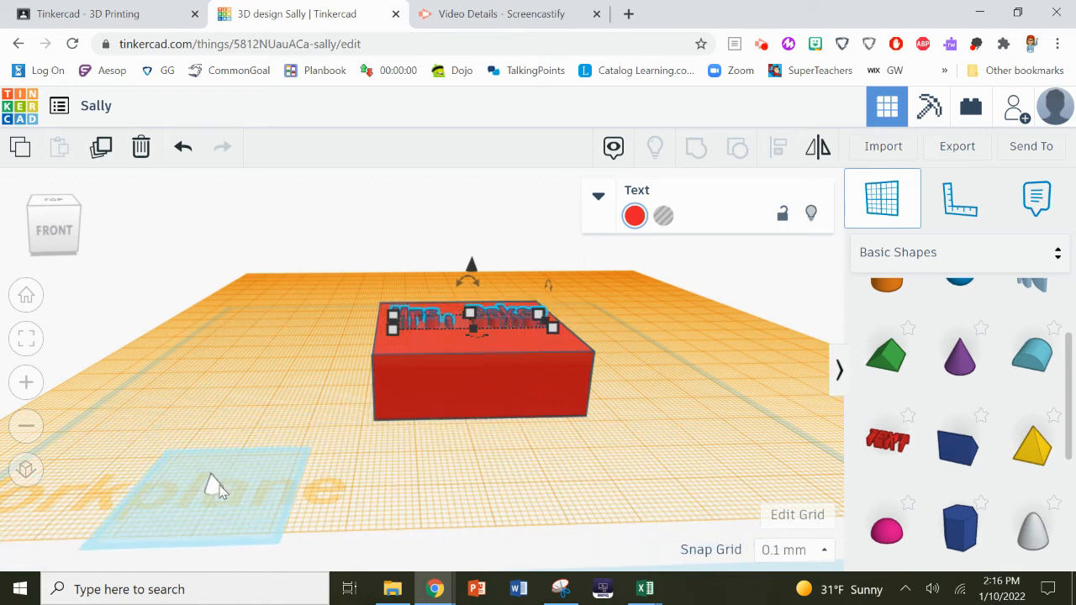
{"action": "left_click", "coordinate": [226, 472]}
{"action": "right_click_drag", "start_coordinate": [310, 455], "coordinate": [278, 476]}
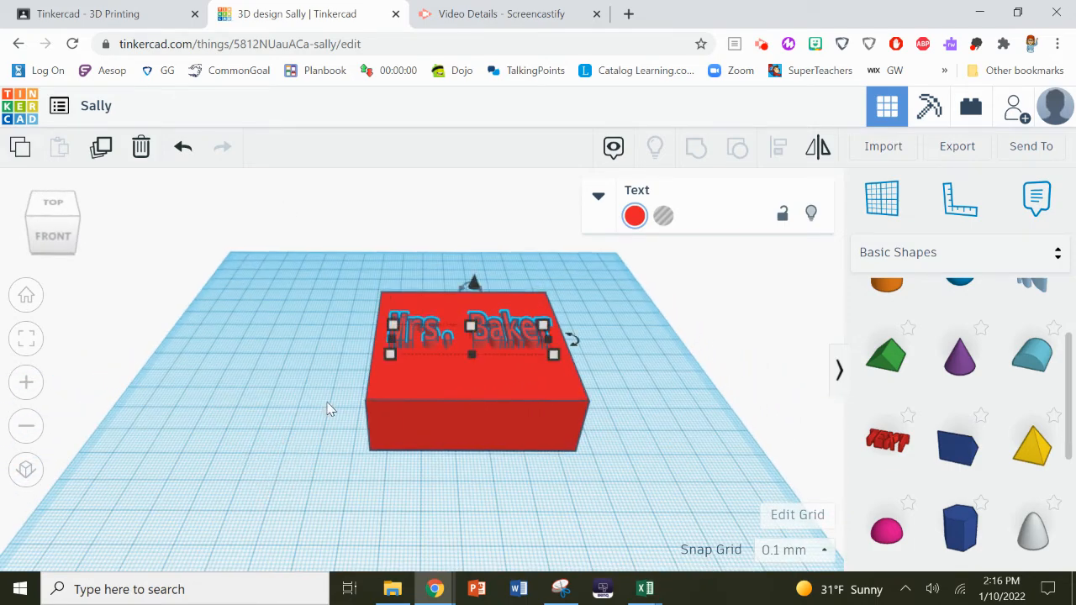